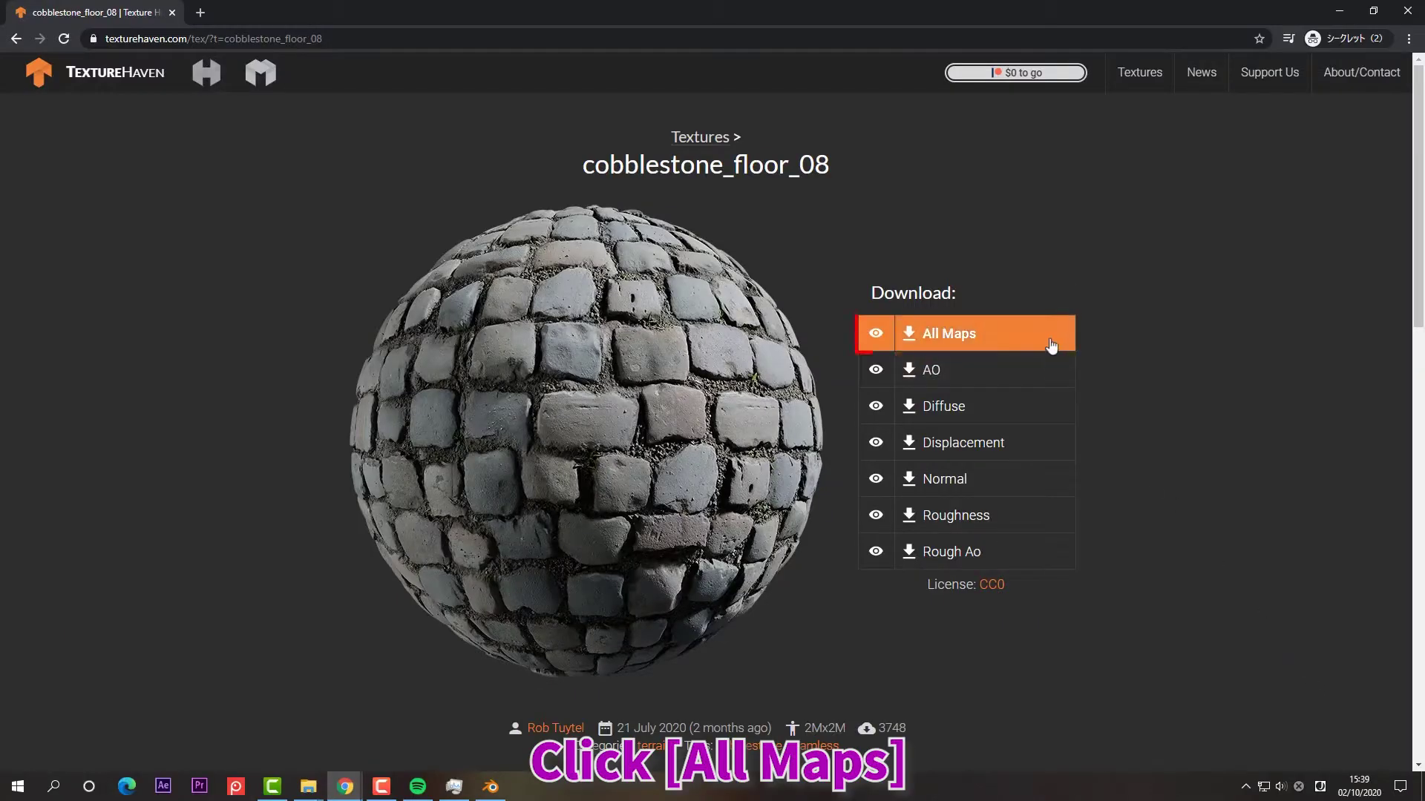
- Download the cobblestone_floor_08 All Maps archive at 2k resolution in JPG format
left_click(1050, 340)
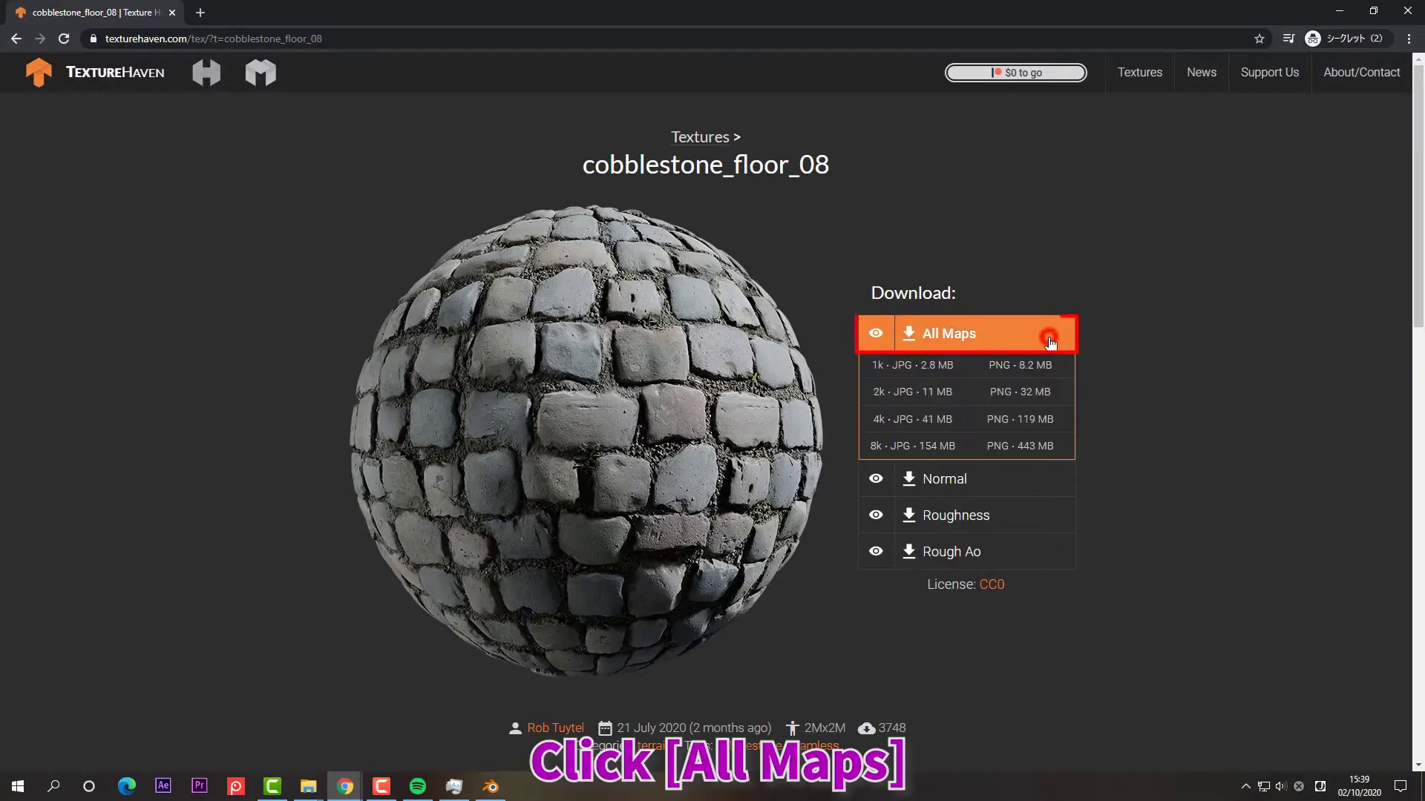
left_click(927, 397)
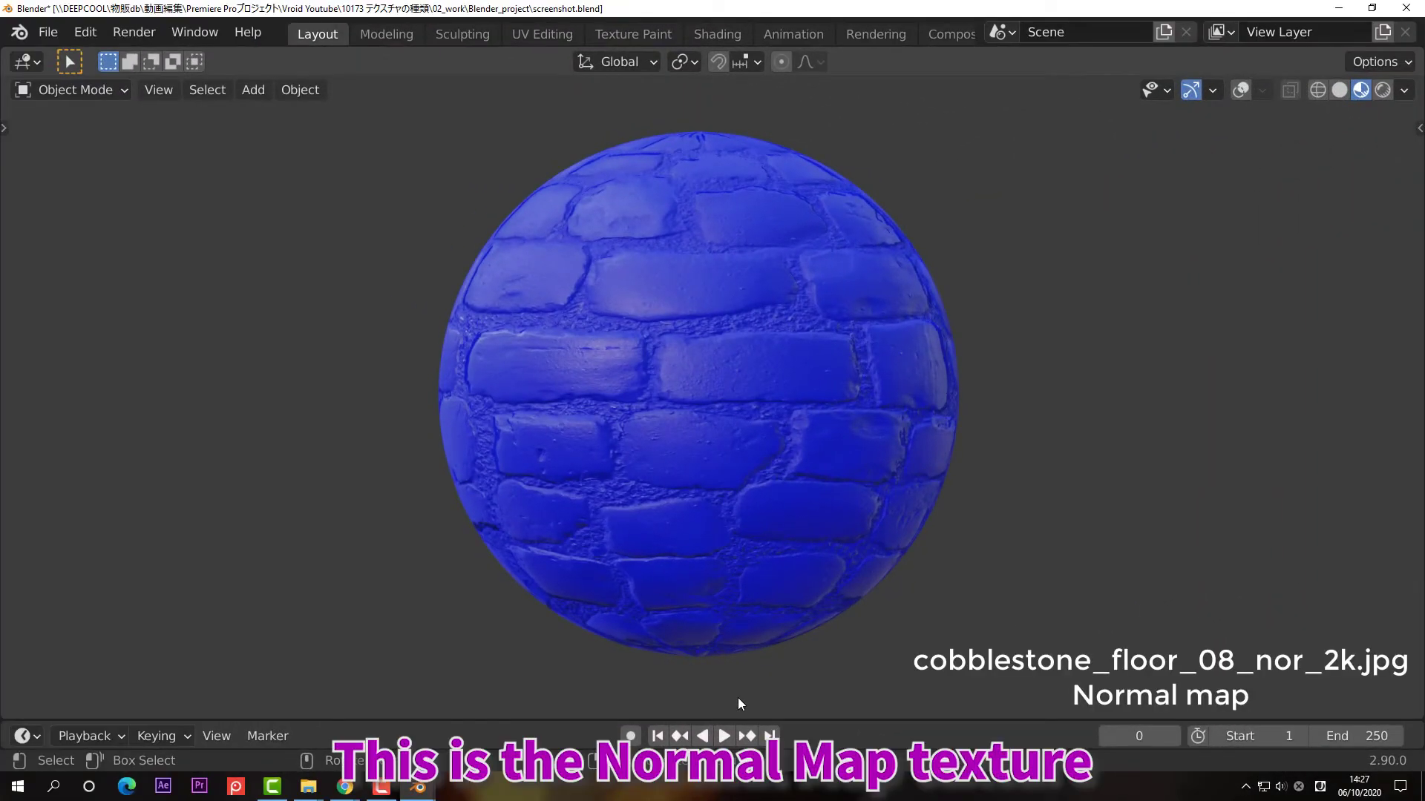
- Play the Timeline animation to preview the cobblestone maps on the sphere
left_click(722, 733)
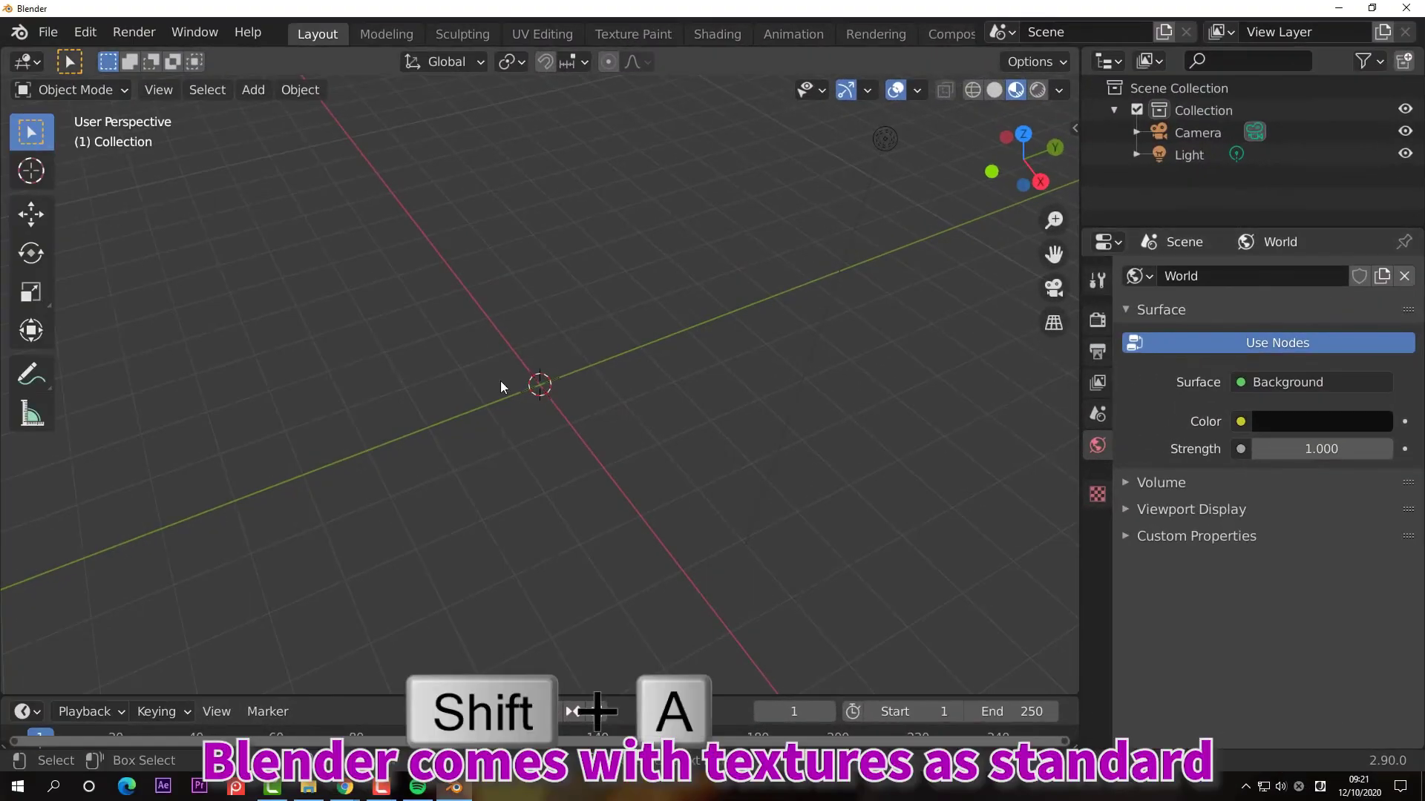
- Add a plane, create Material.001 for it, and show its Principled BSDF in the Shader Editor
key("shift+a")
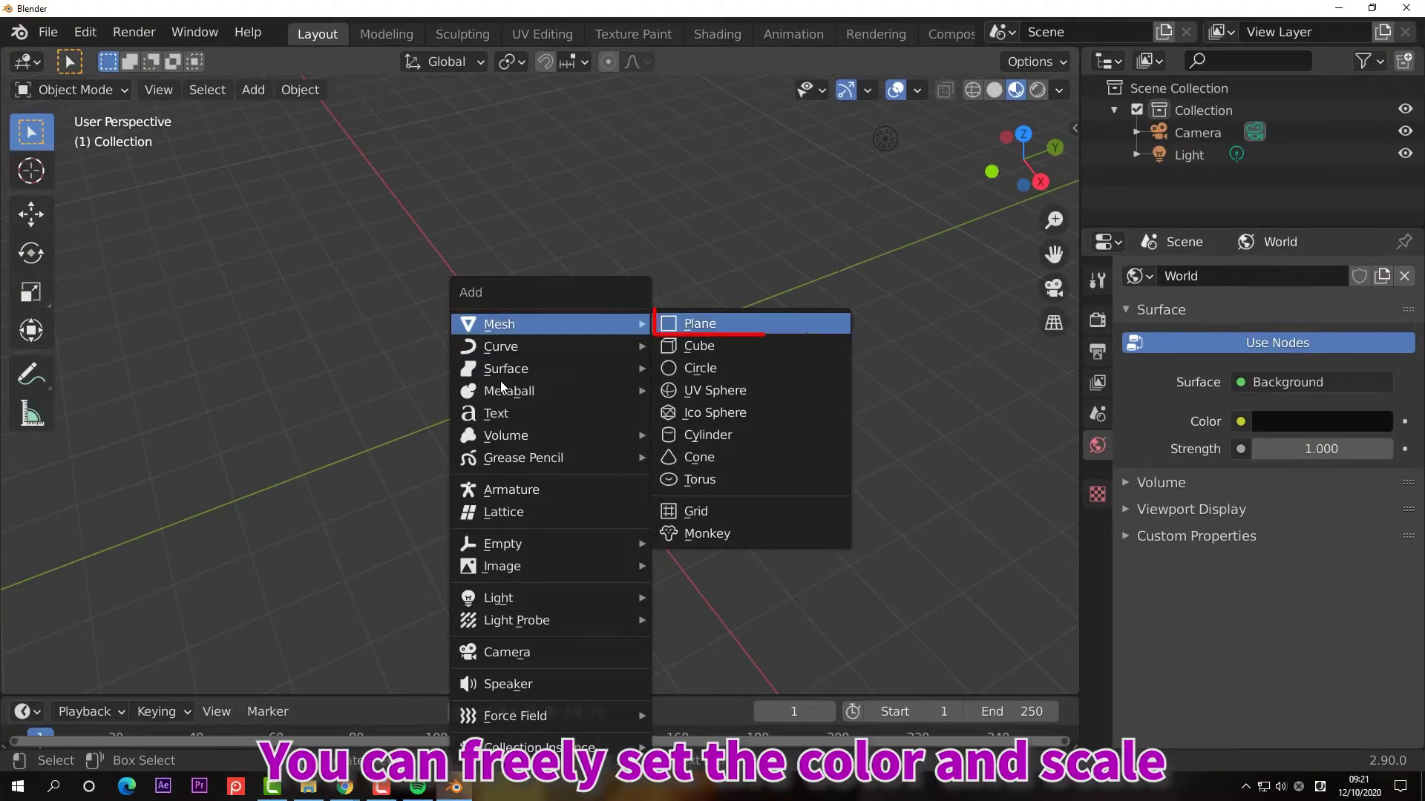
left_click(665, 328)
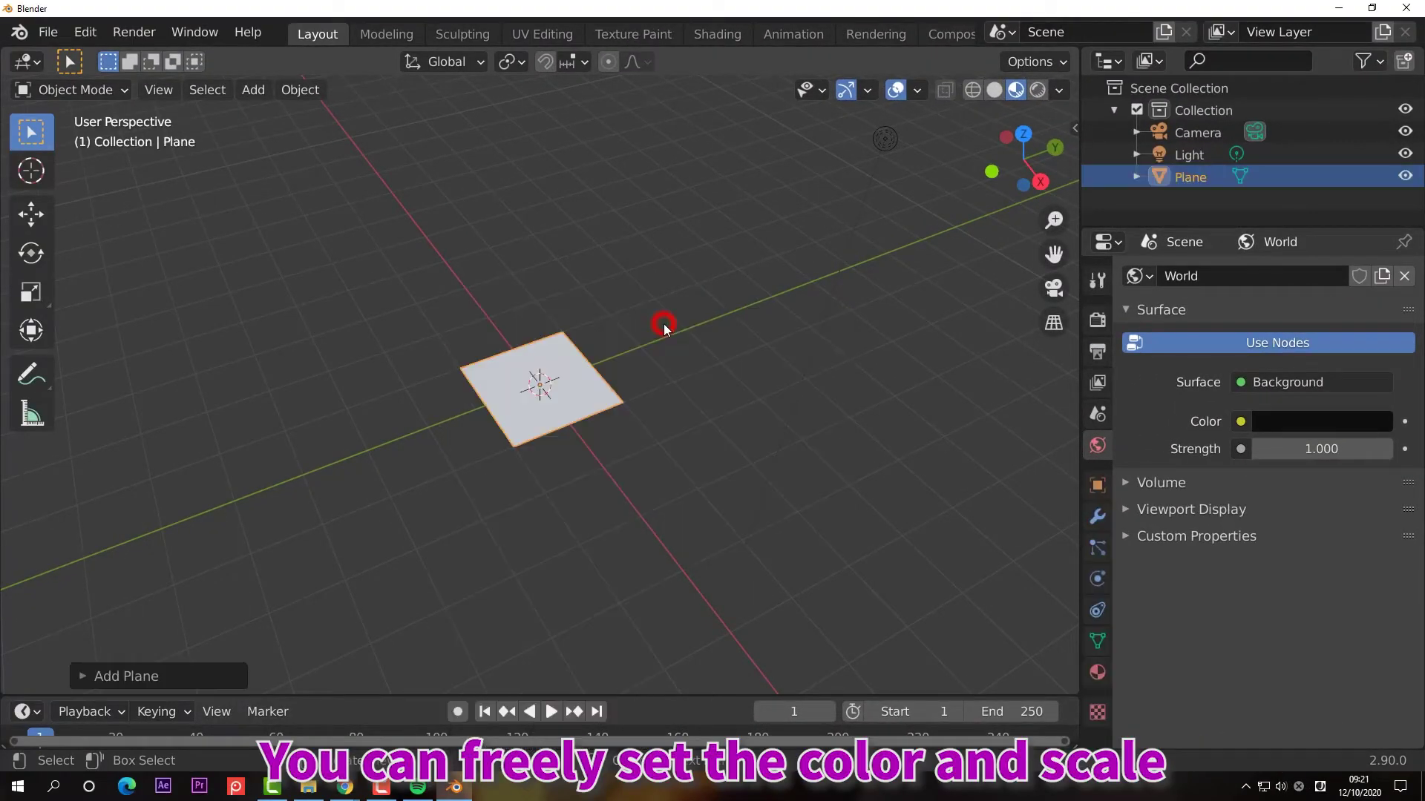
left_click(1096, 672)
left_click(1293, 371)
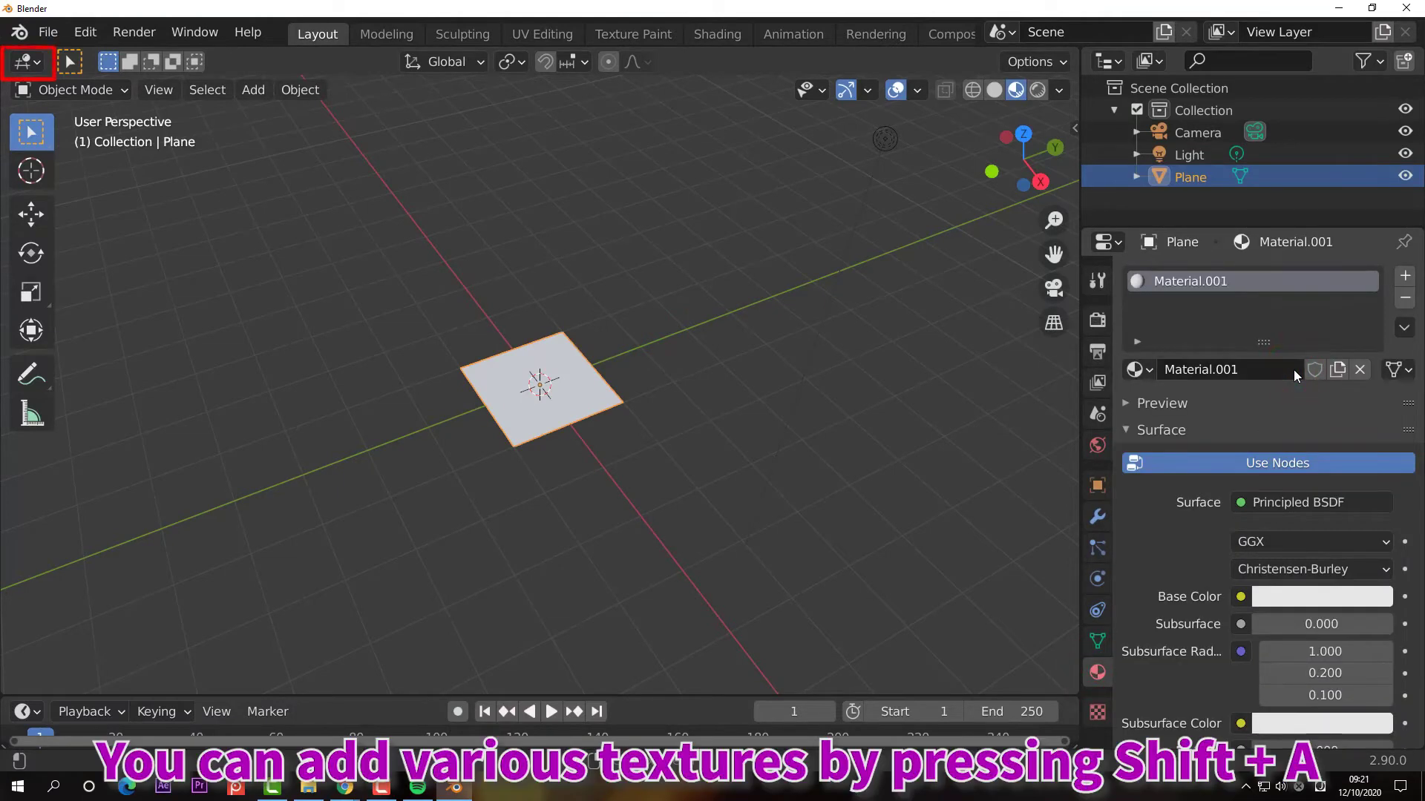
key("shift+F3")
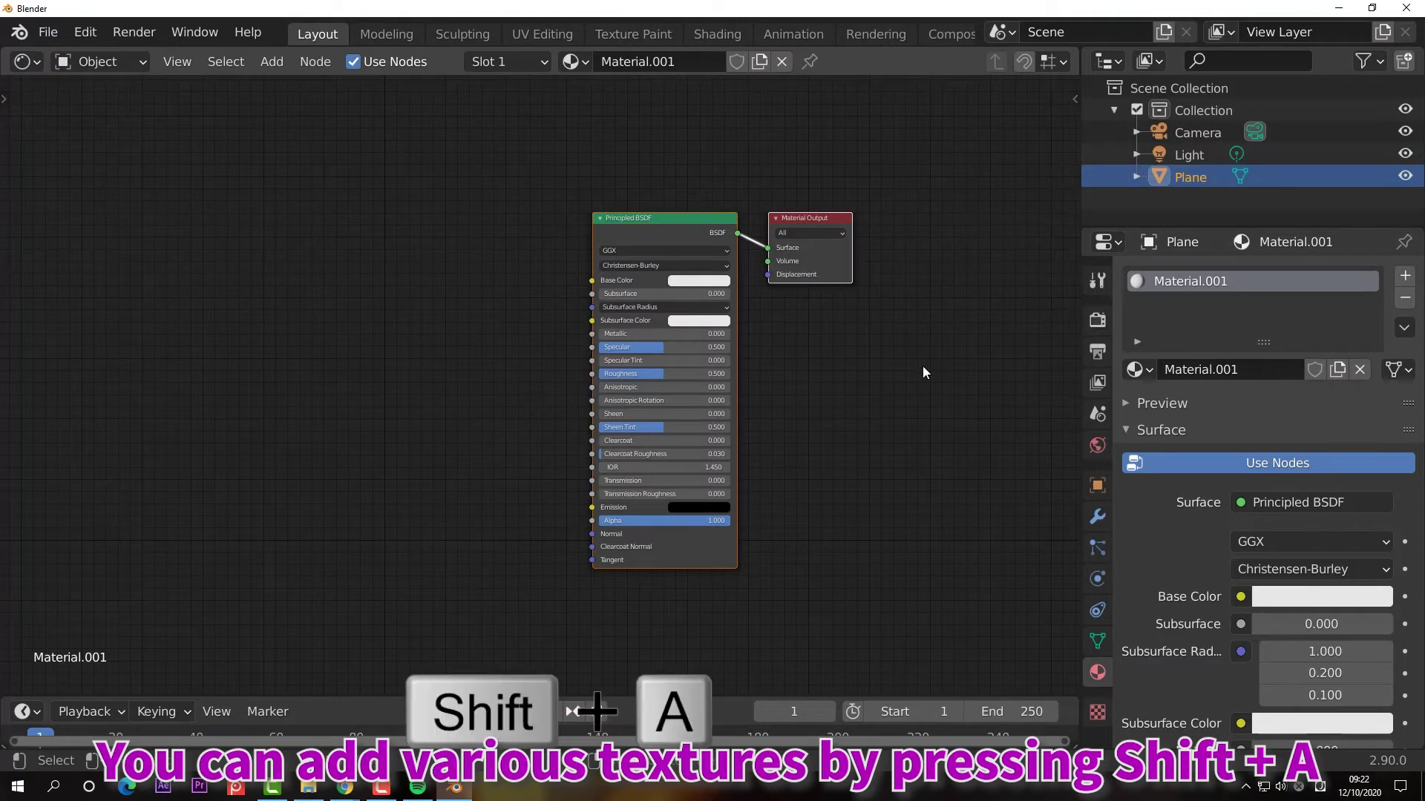
- Add a Brick Texture node and link its Color to the Principled BSDF Base Color
key("shift+a")
left_click(944, 463)
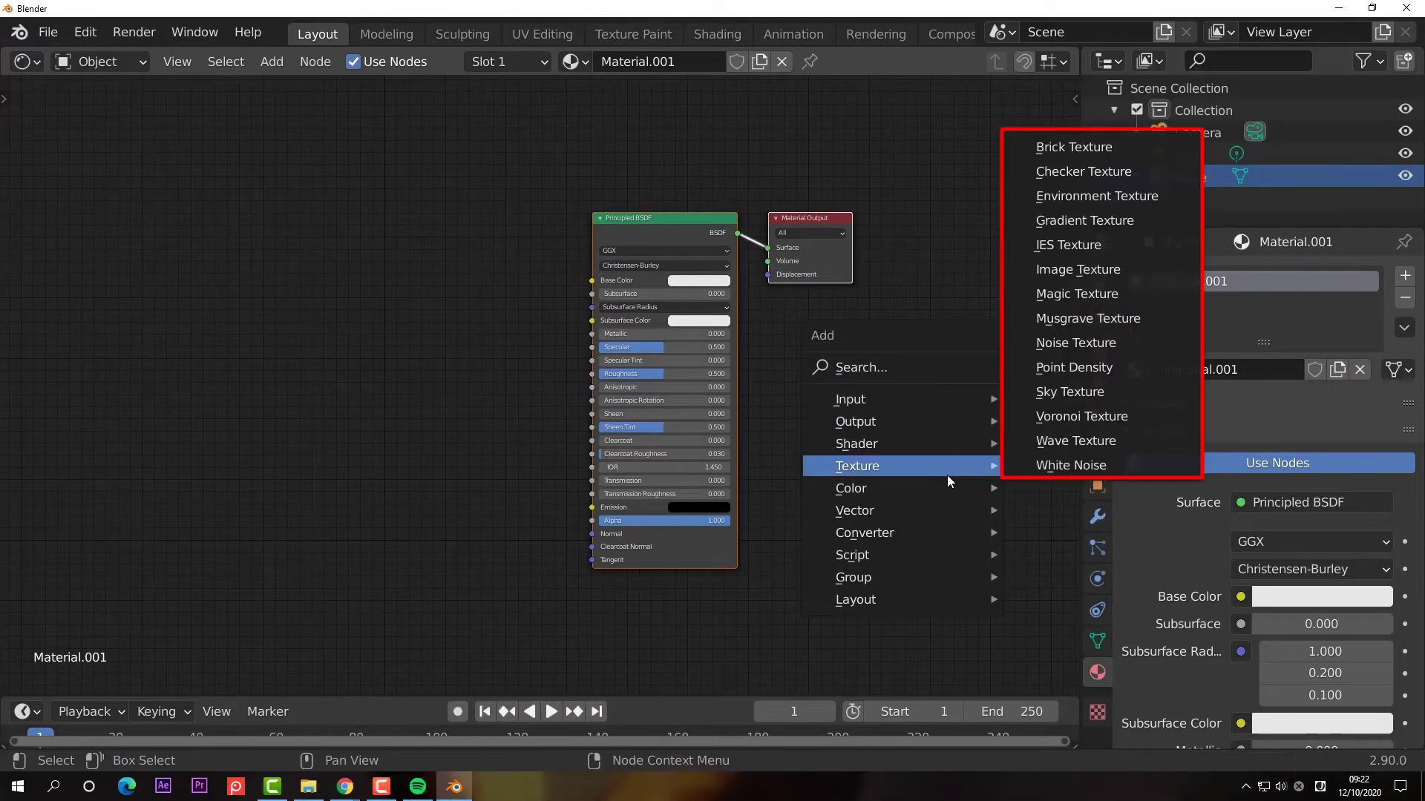
left_click(1076, 147)
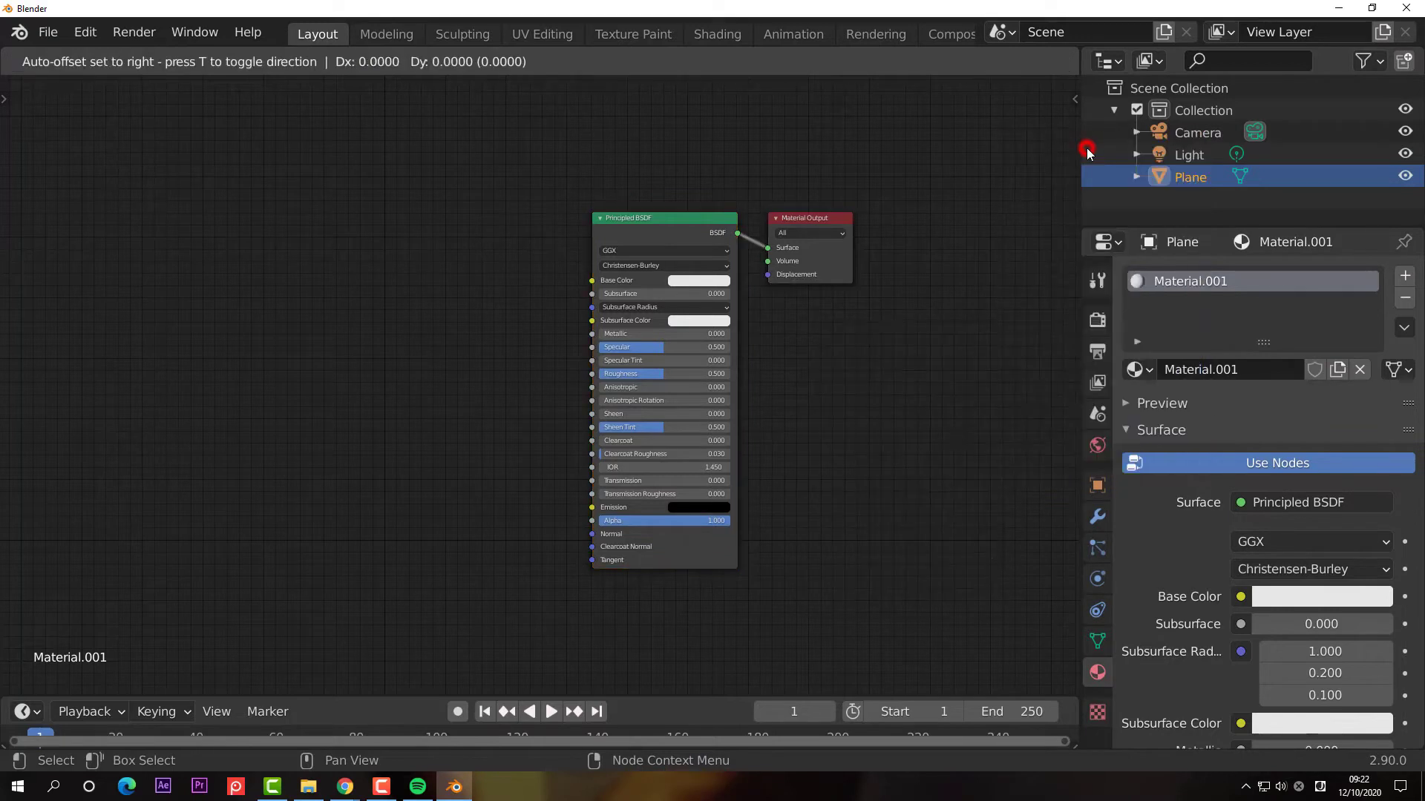
left_click(344, 227)
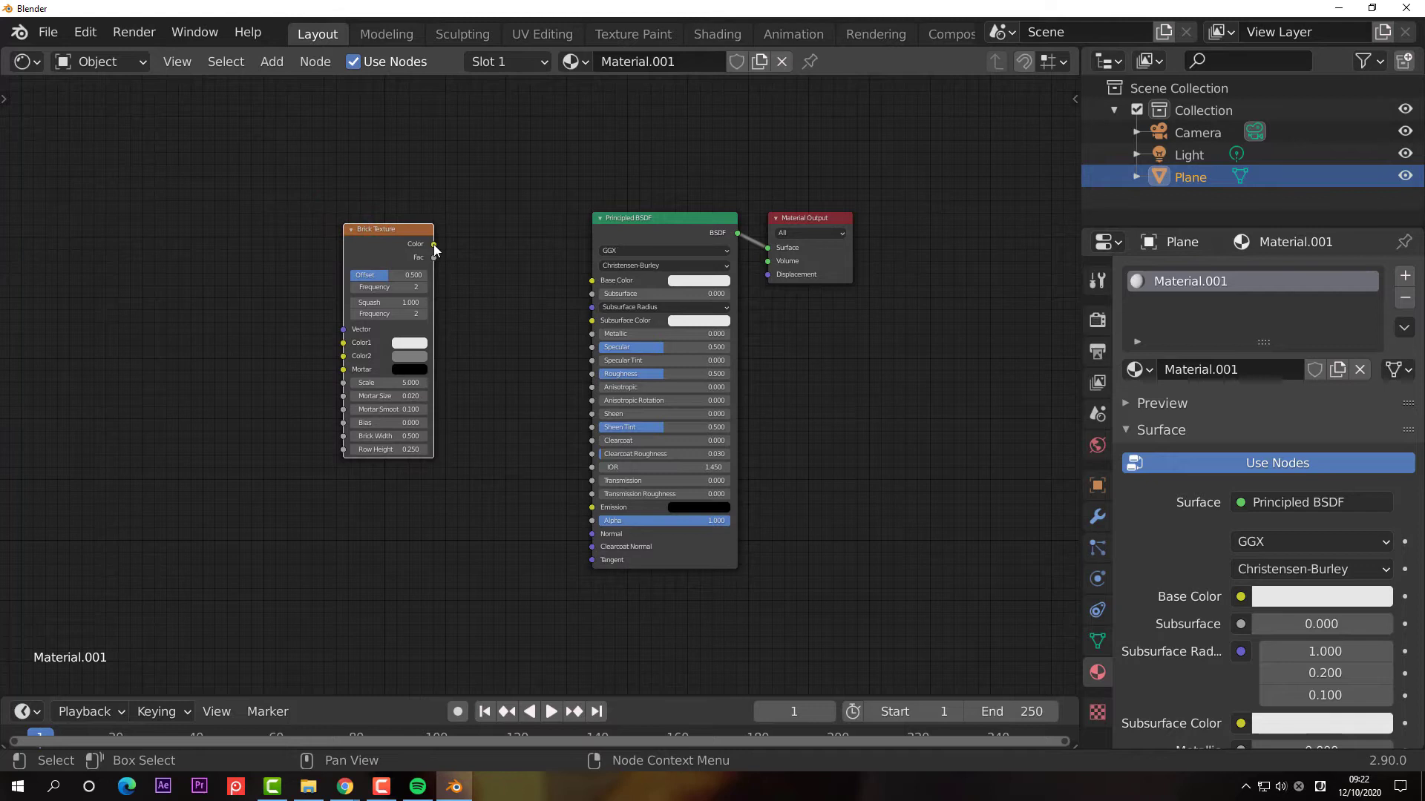
left_click_drag(434, 246, 593, 289)
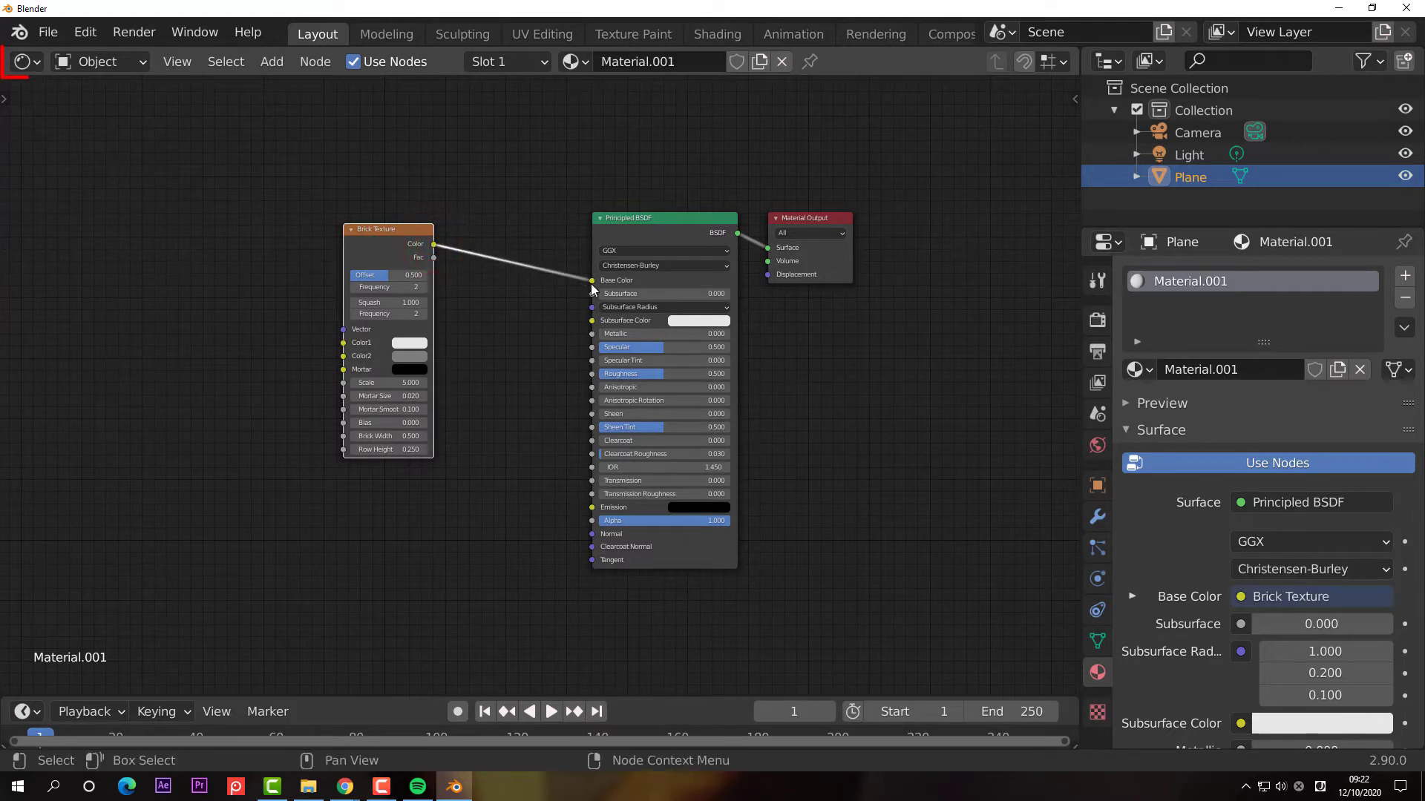
- Switch the area to the 3D Viewport and orbit around the brick-patterned plane
left_click(41, 71)
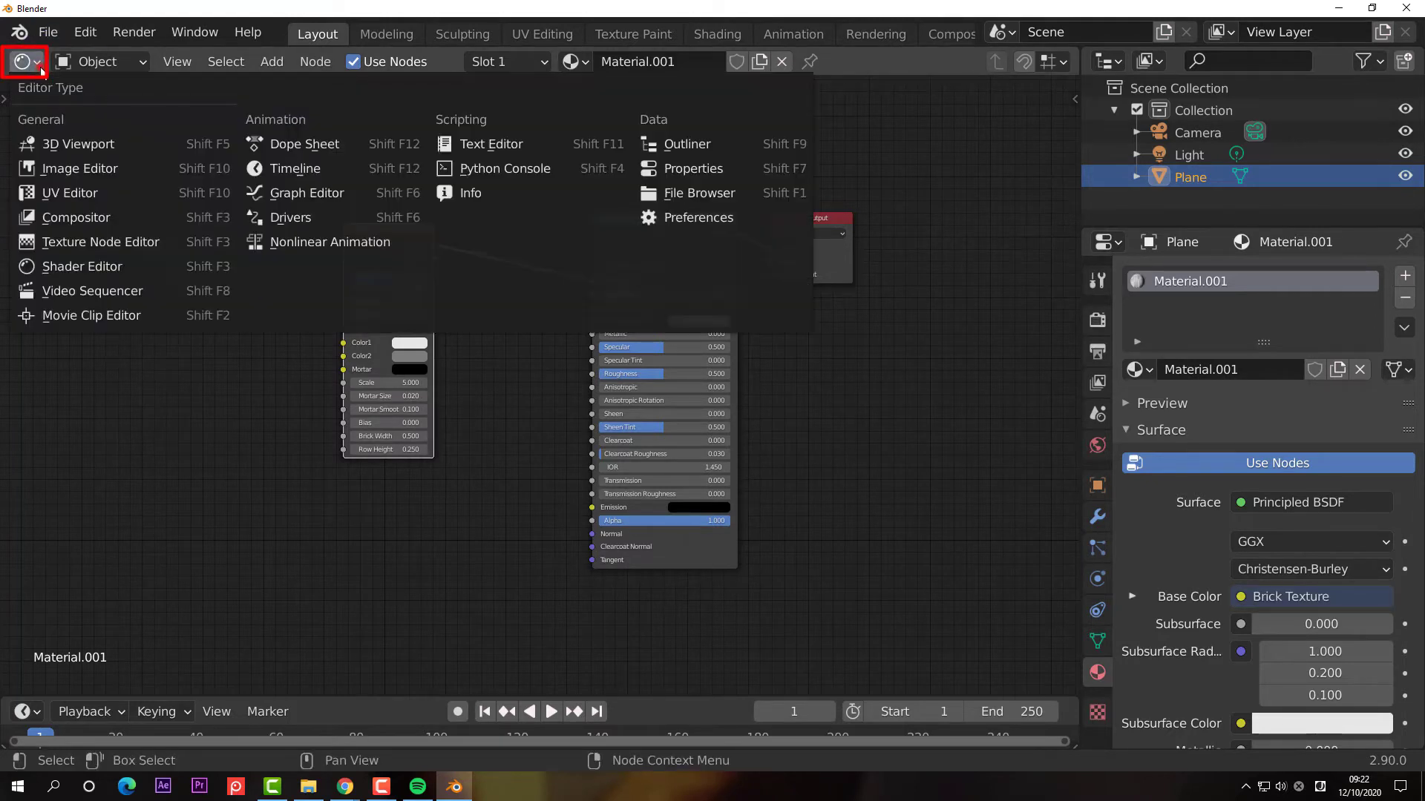
left_click(89, 153)
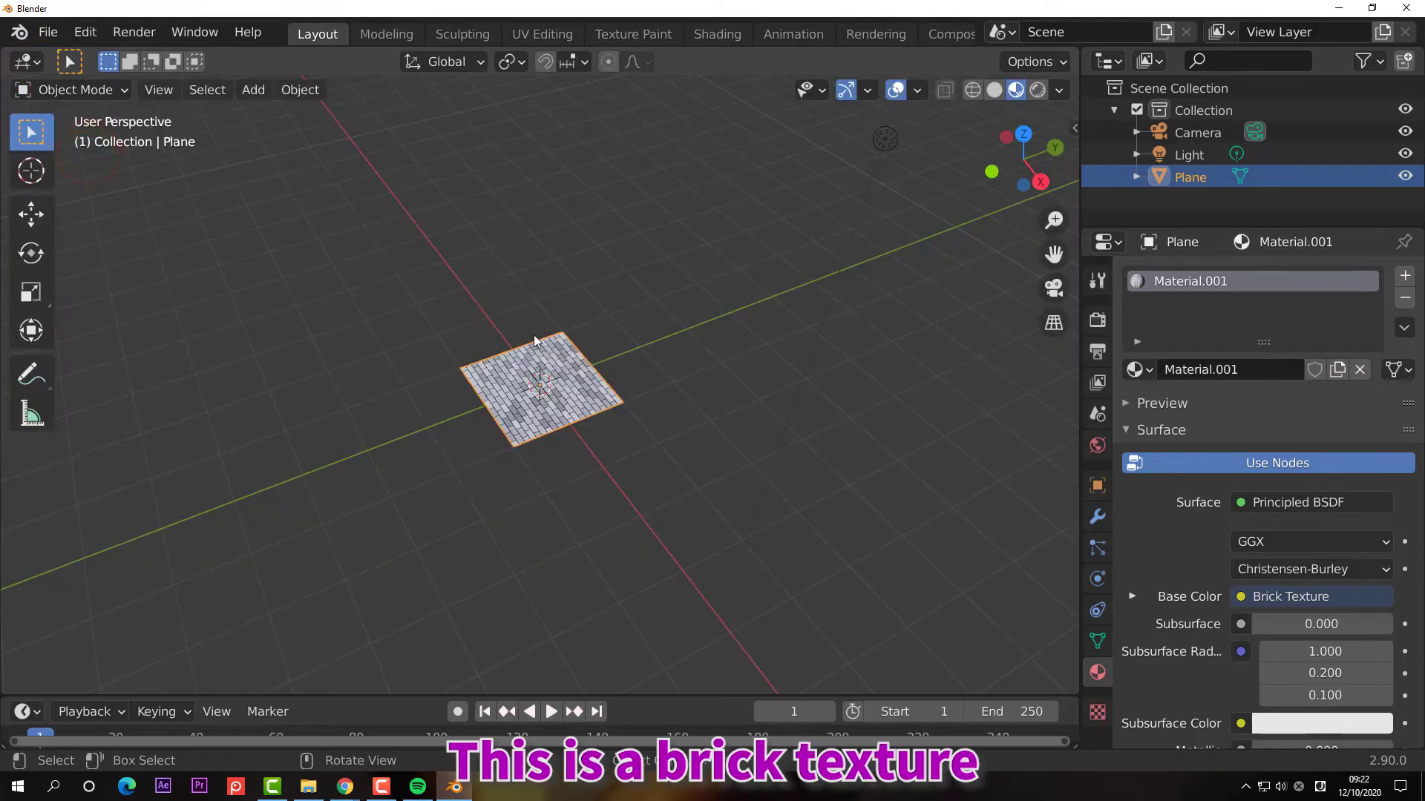
scroll(533, 336, "up", 3)
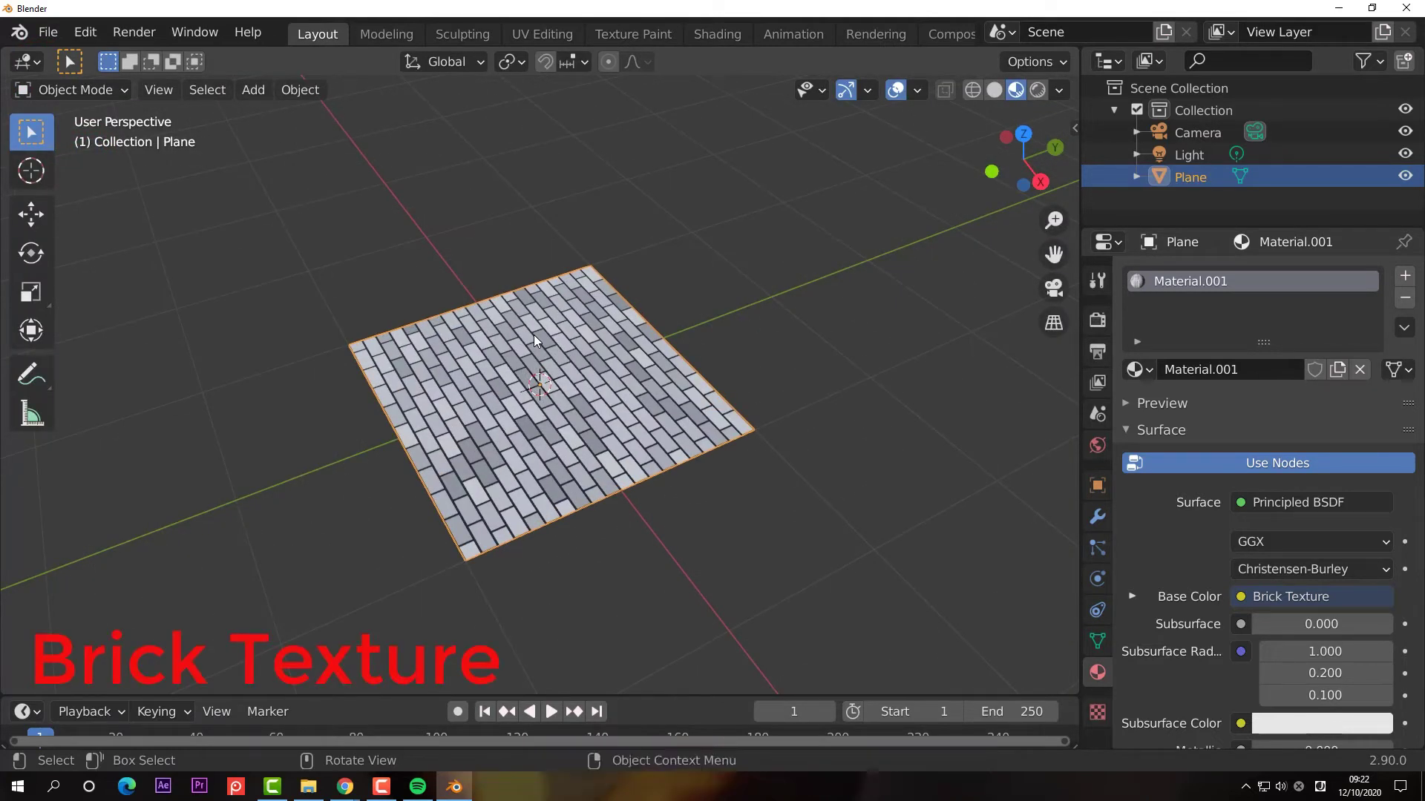
middle_click_drag(533, 335, 960, 440)
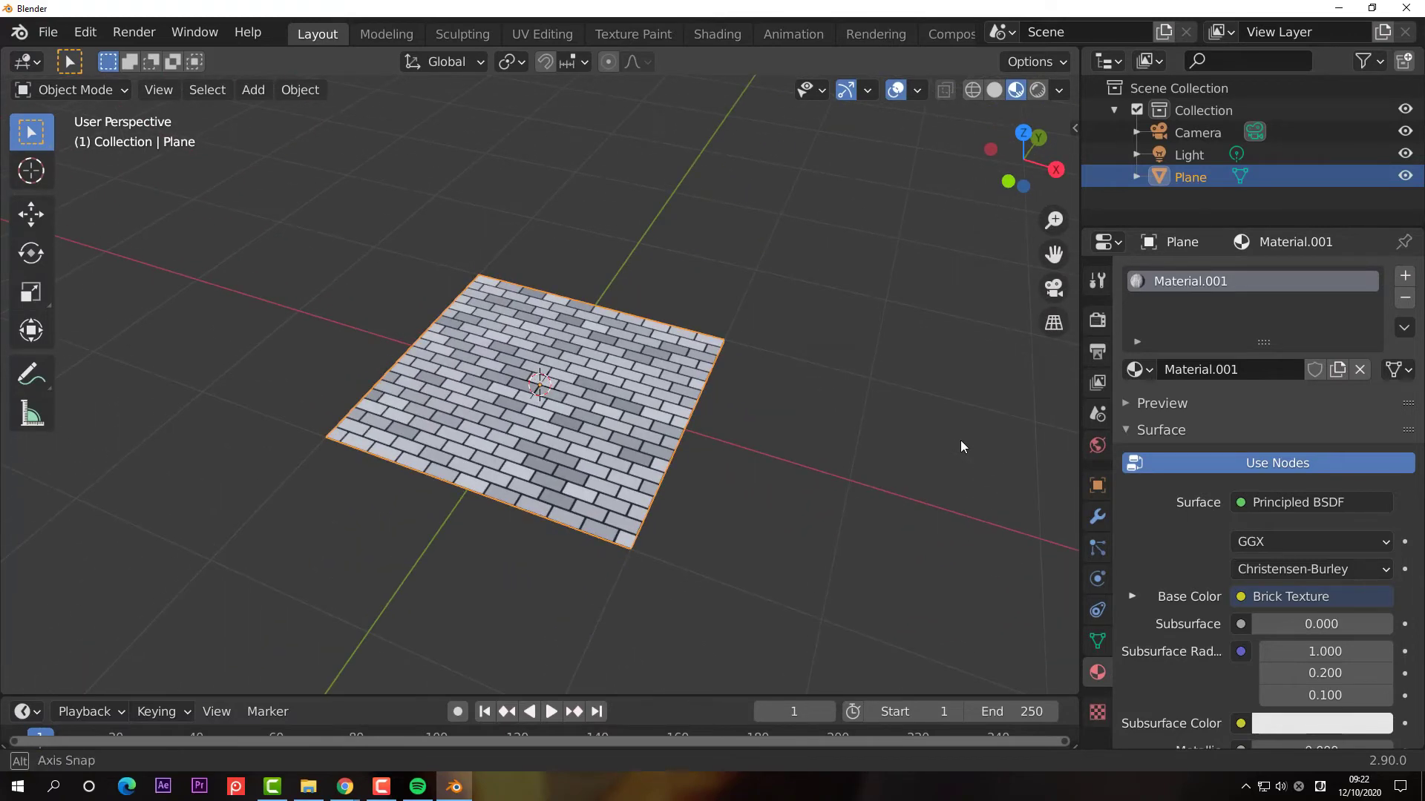
- Return to the Shader Editor and delete the Brick Texture node
left_click(36, 62)
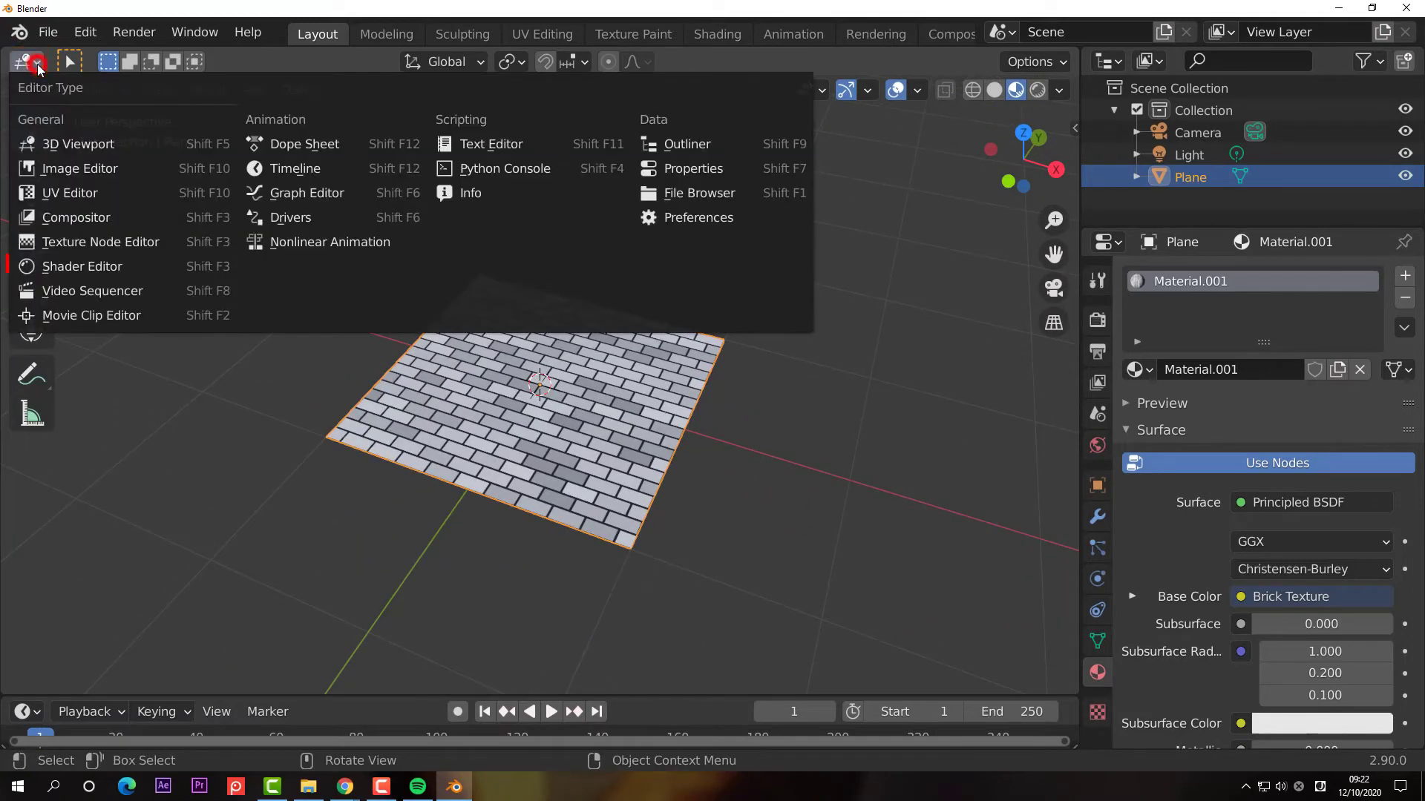
left_click(67, 267)
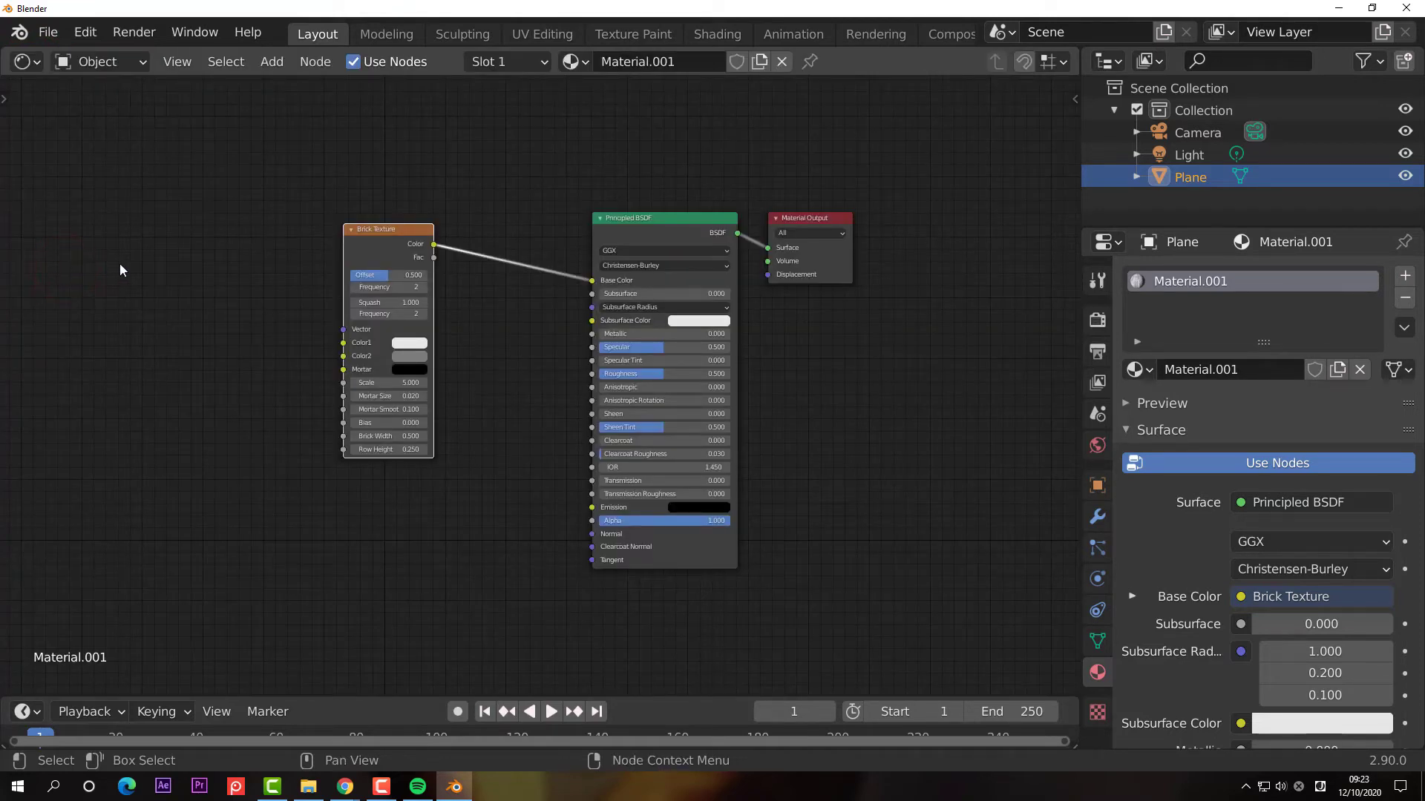
key("Delete")
- Add a Checker Texture node and link its Color to the Base Color
key("shift+a")
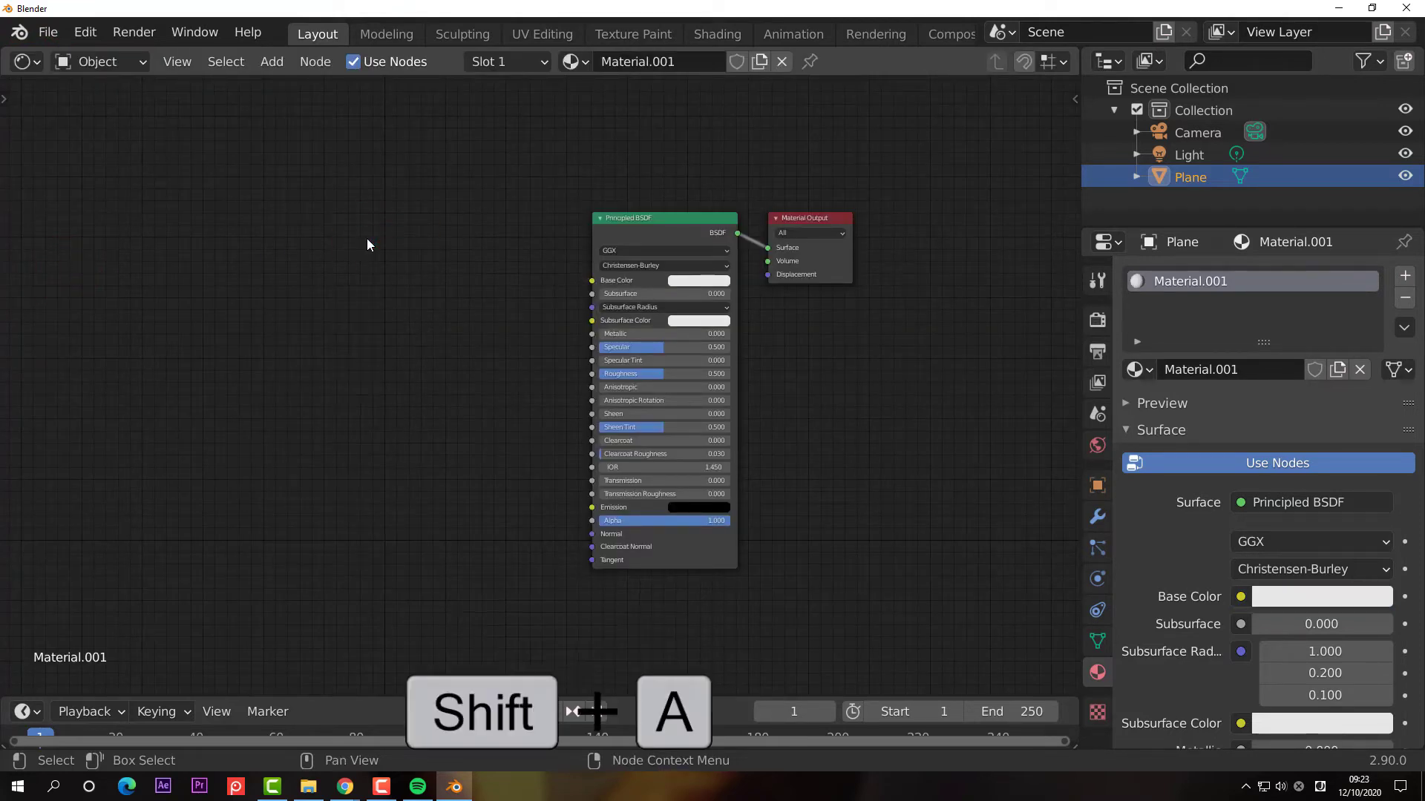
mouse_move(366, 238)
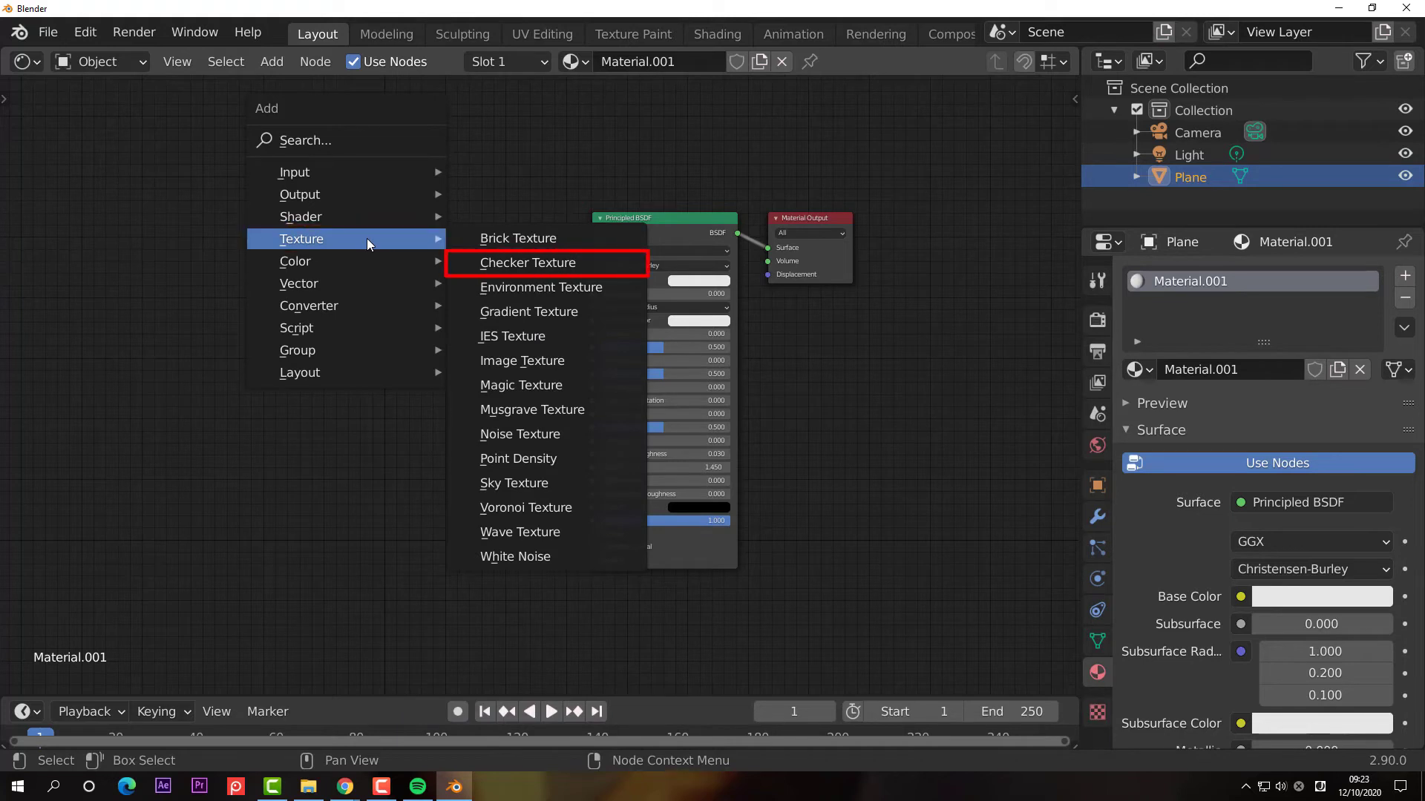
left_click(518, 266)
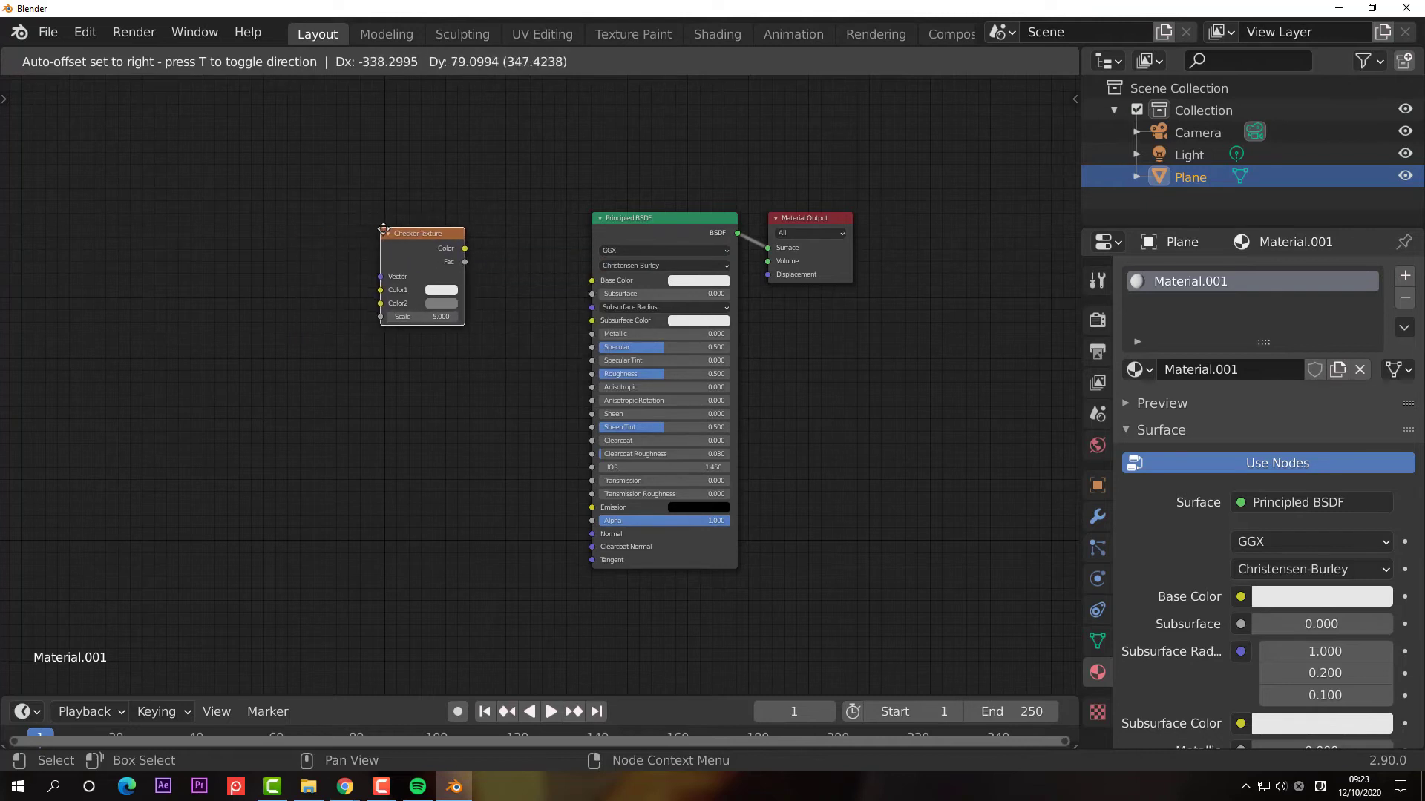
left_click(384, 231)
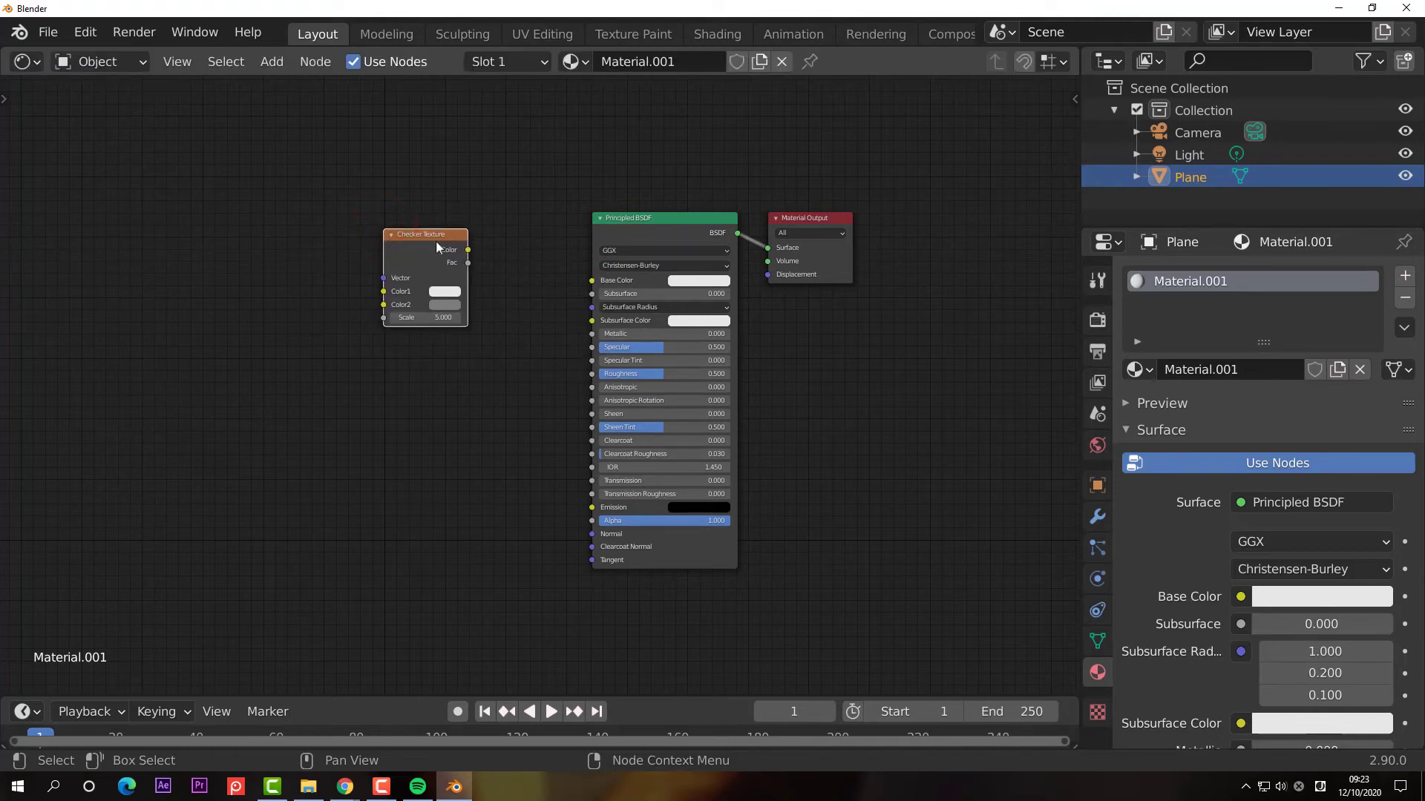
left_click_drag(468, 250, 591, 280)
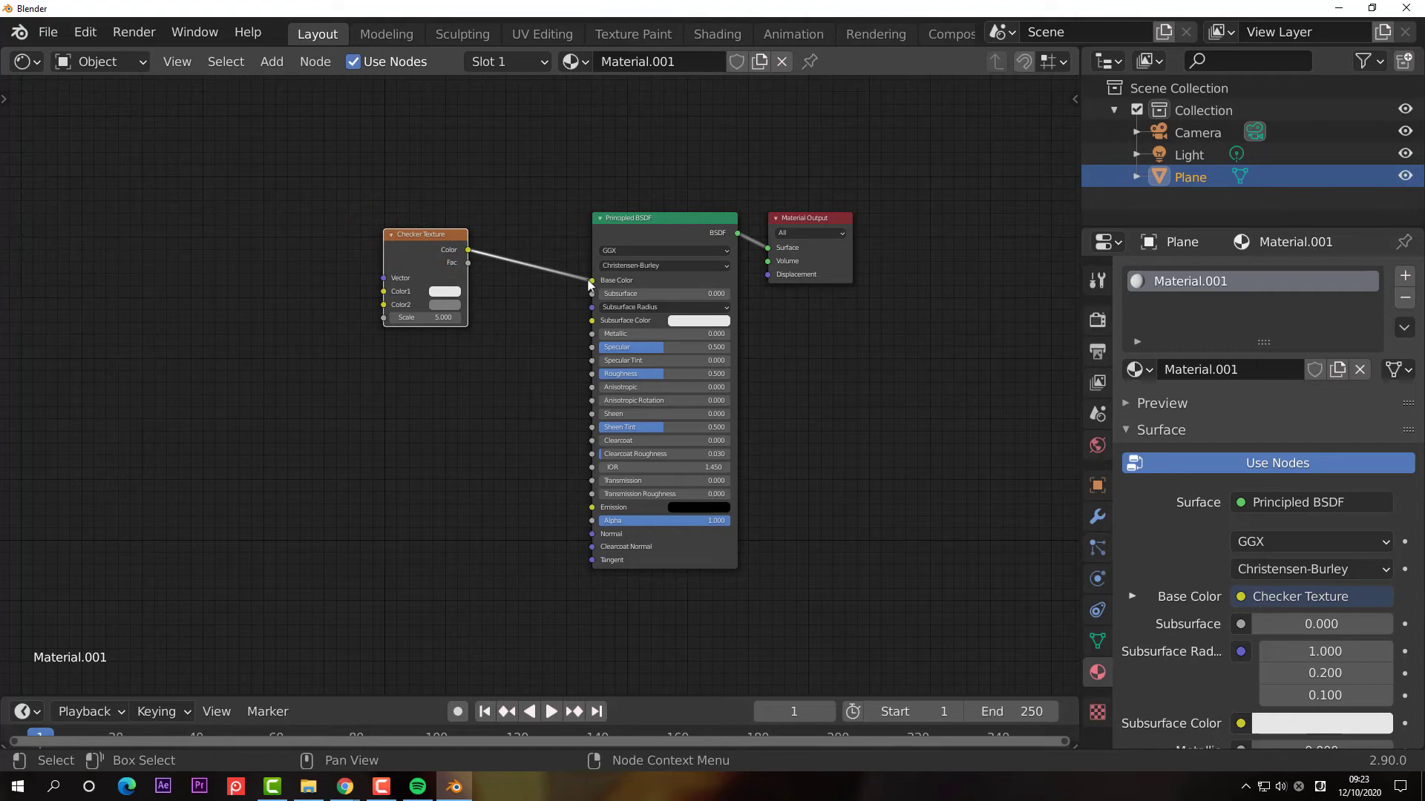
- View the grey-and-white checkerboard plane in the 3D Viewport, orbiting around it
left_click(23, 62)
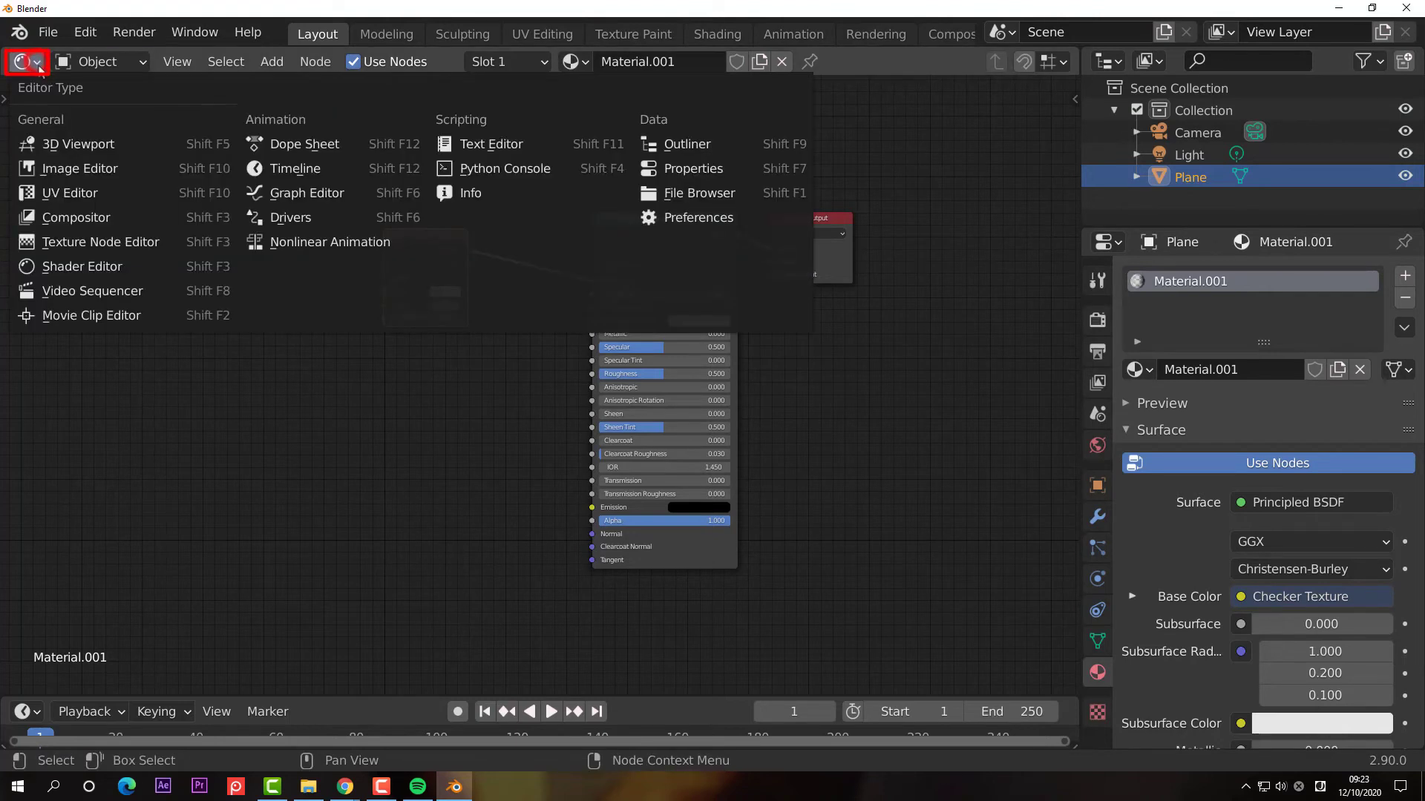
left_click(69, 141)
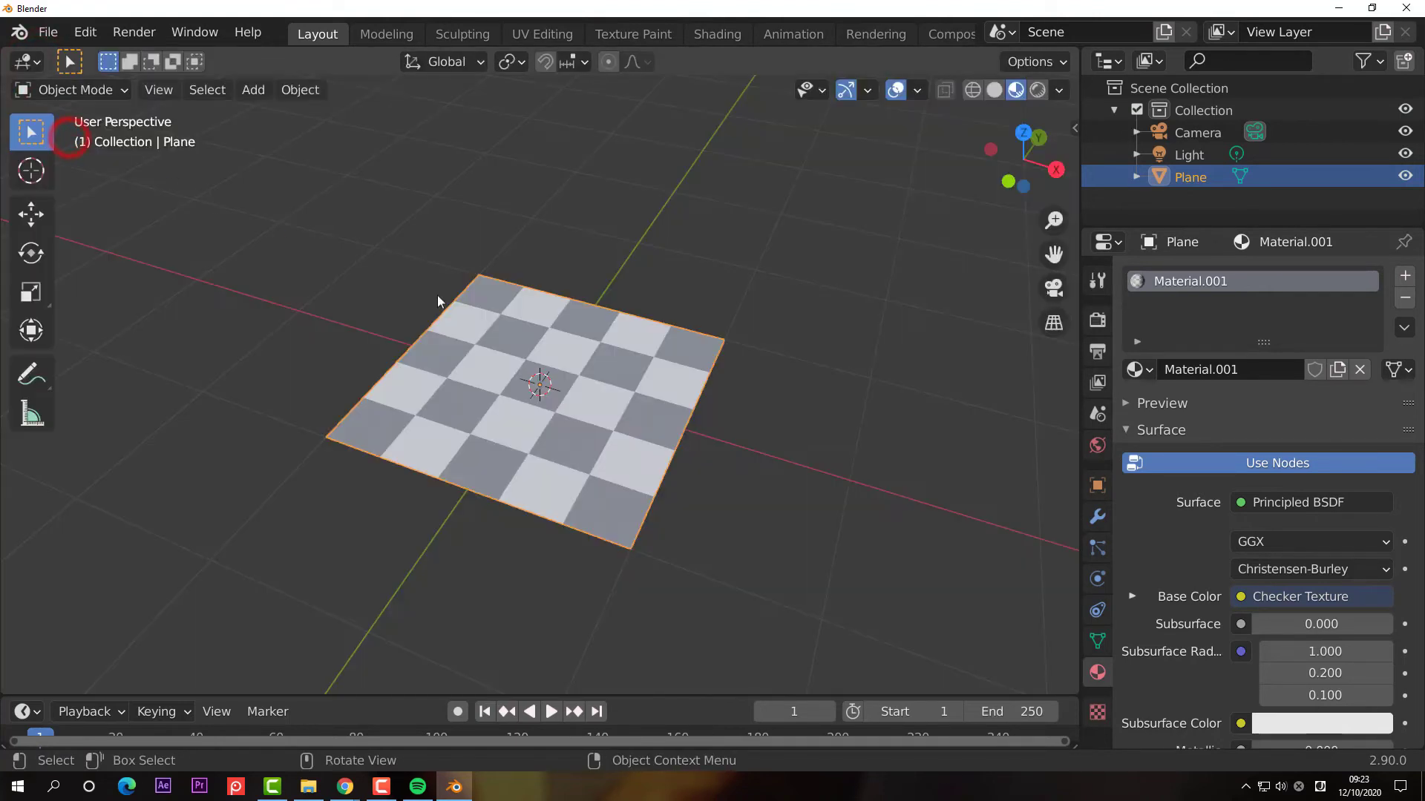
middle_click_drag(805, 453, 840, 506)
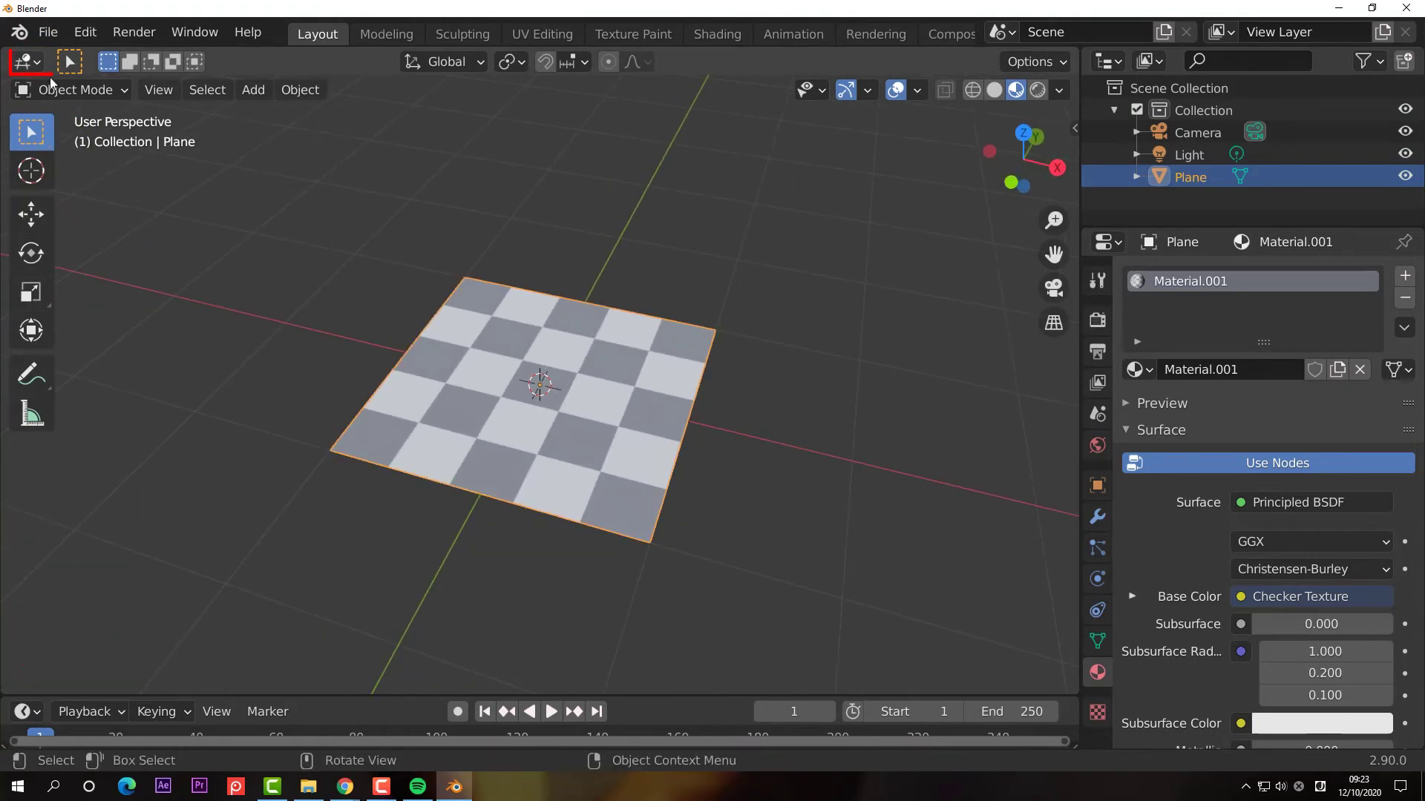
left_click(27, 62)
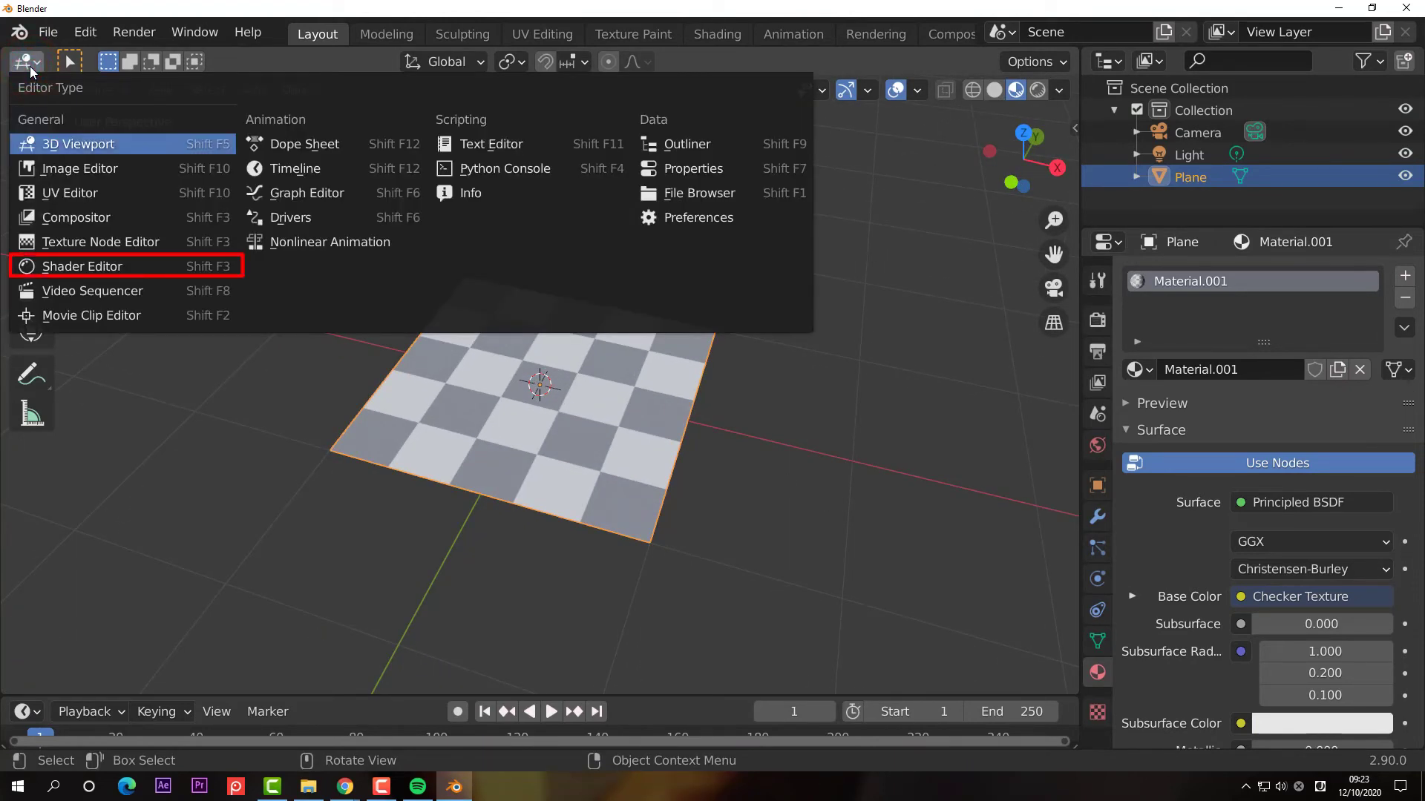
- Return to the Shader Editor and delete the Checker Texture node
left_click(131, 269)
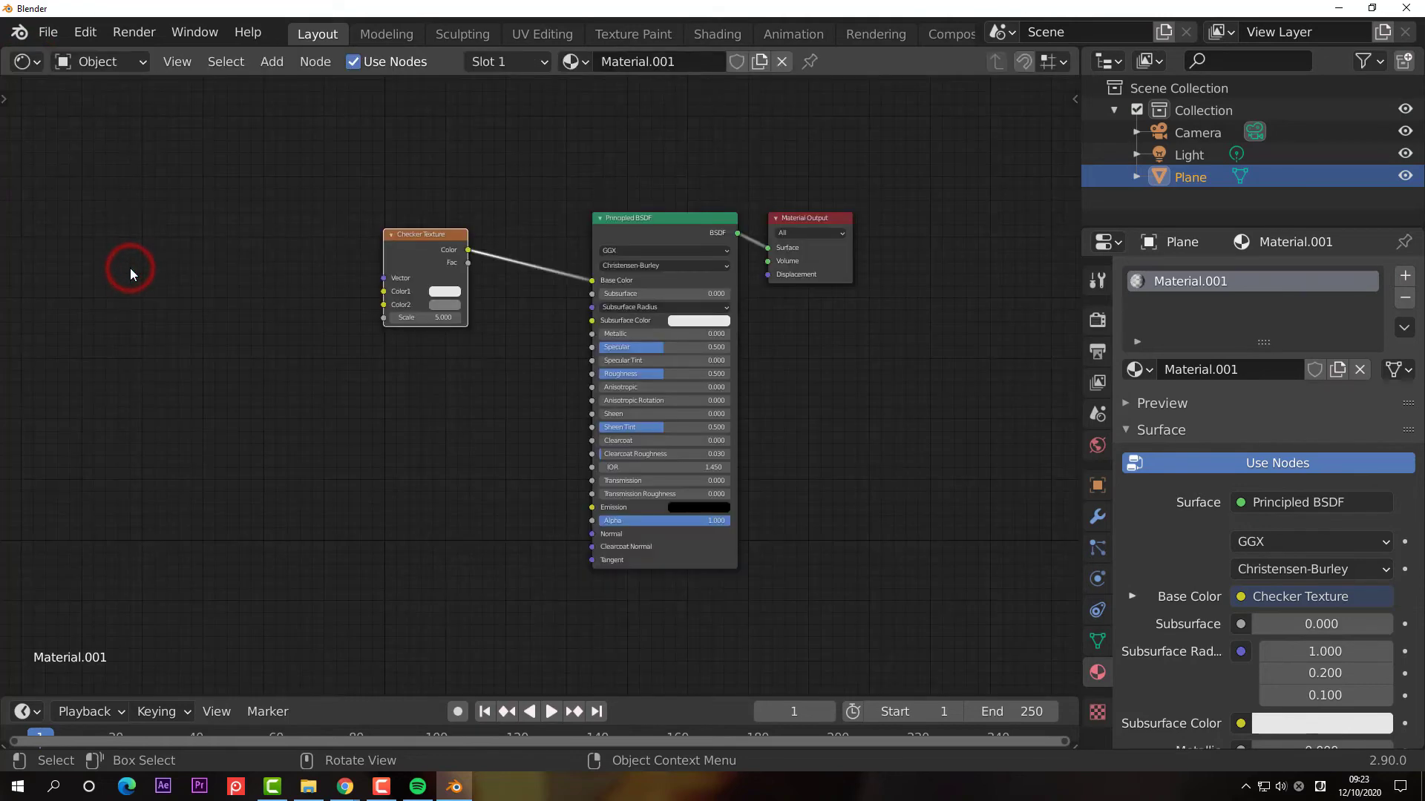
key("Delete")
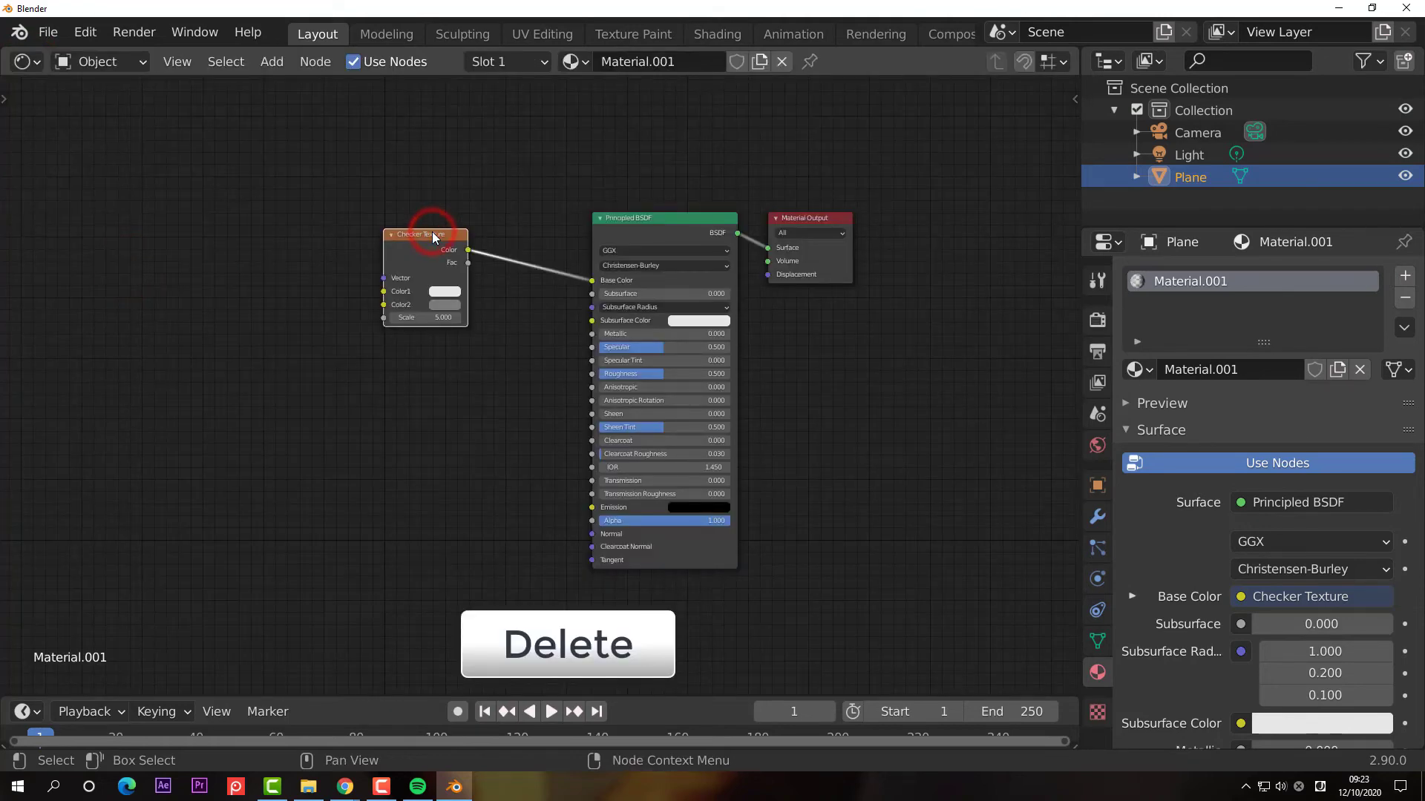
key("Delete")
- Add a Noise Texture linked to Base Color and view the noisy plane in 3D Viewport
key("shift+a")
mouse_move(431, 231)
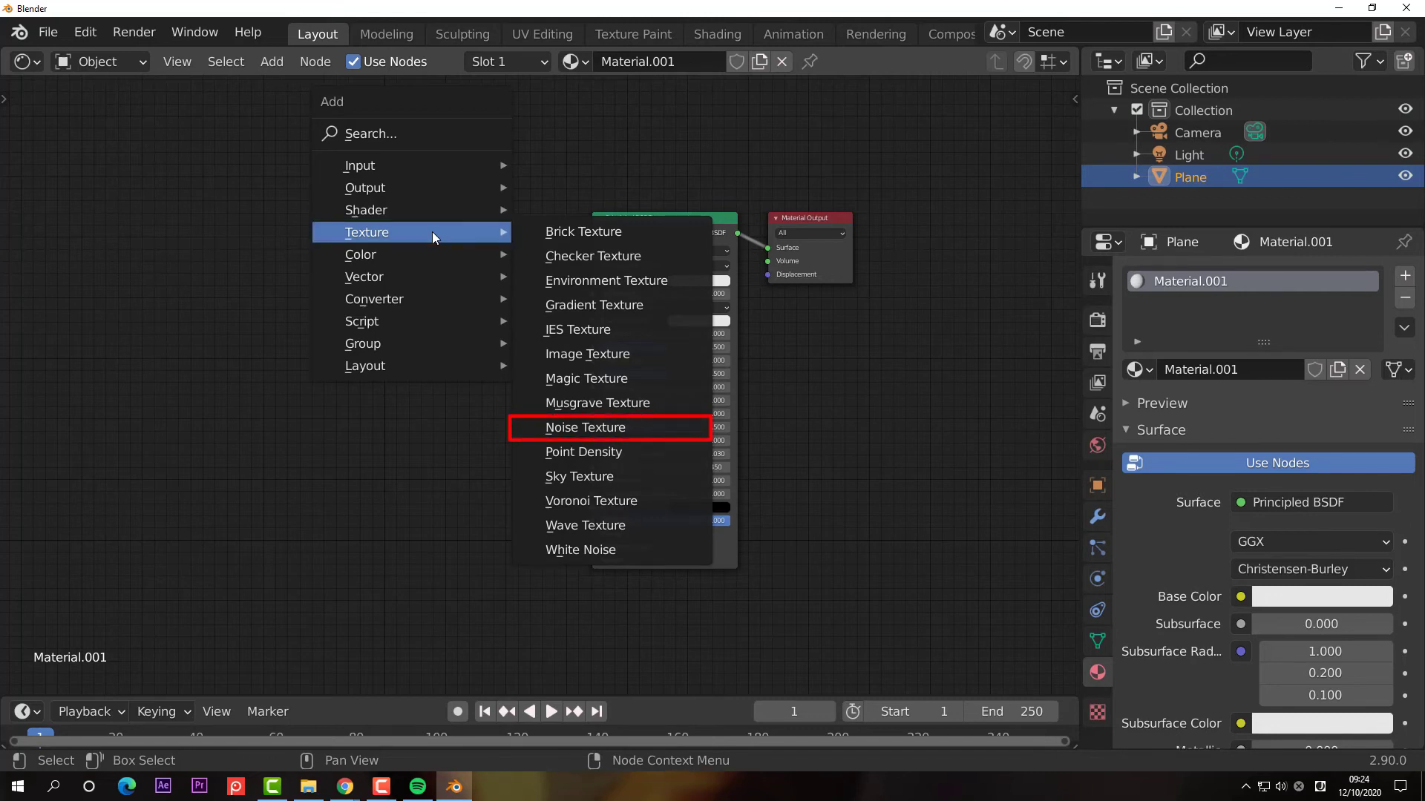
left_click(614, 429)
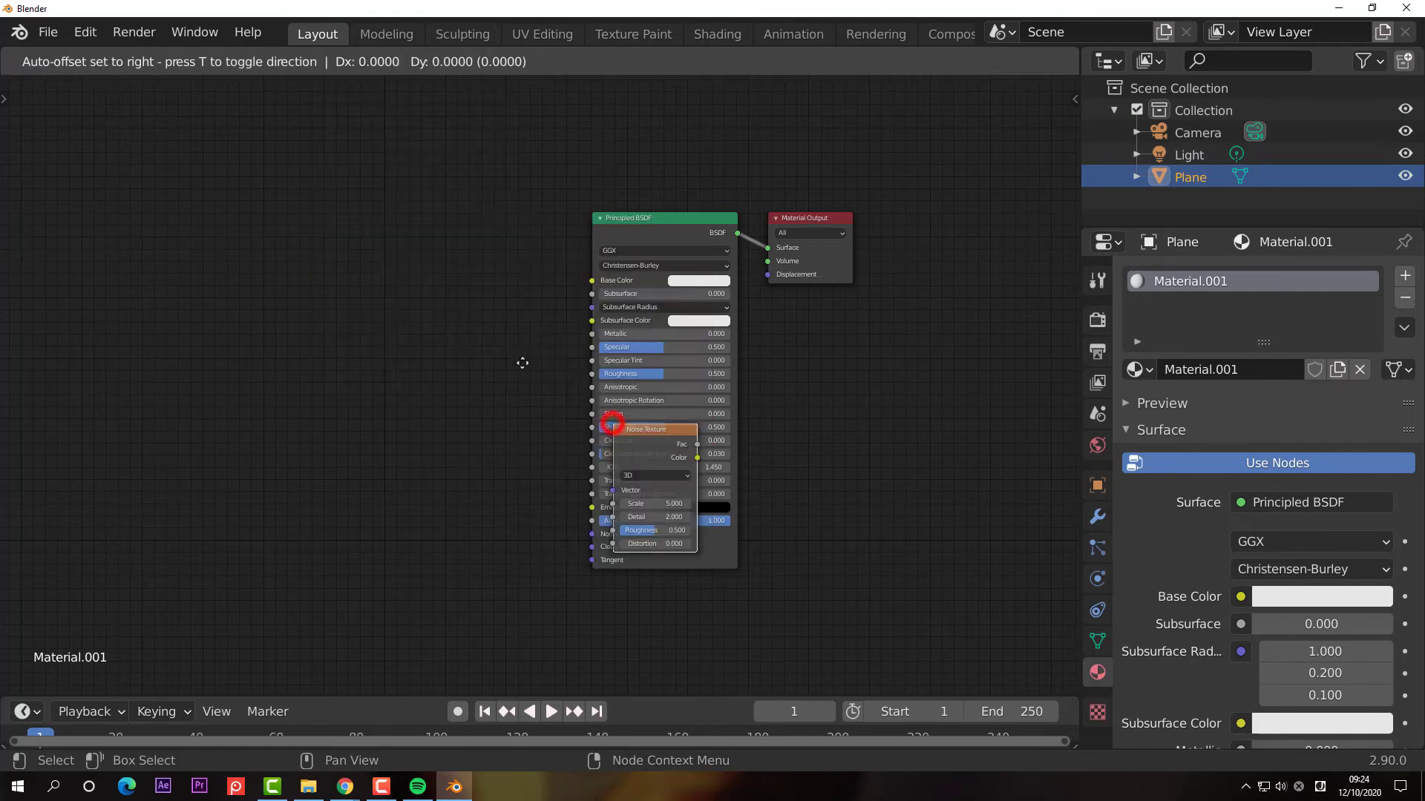
left_click(367, 259)
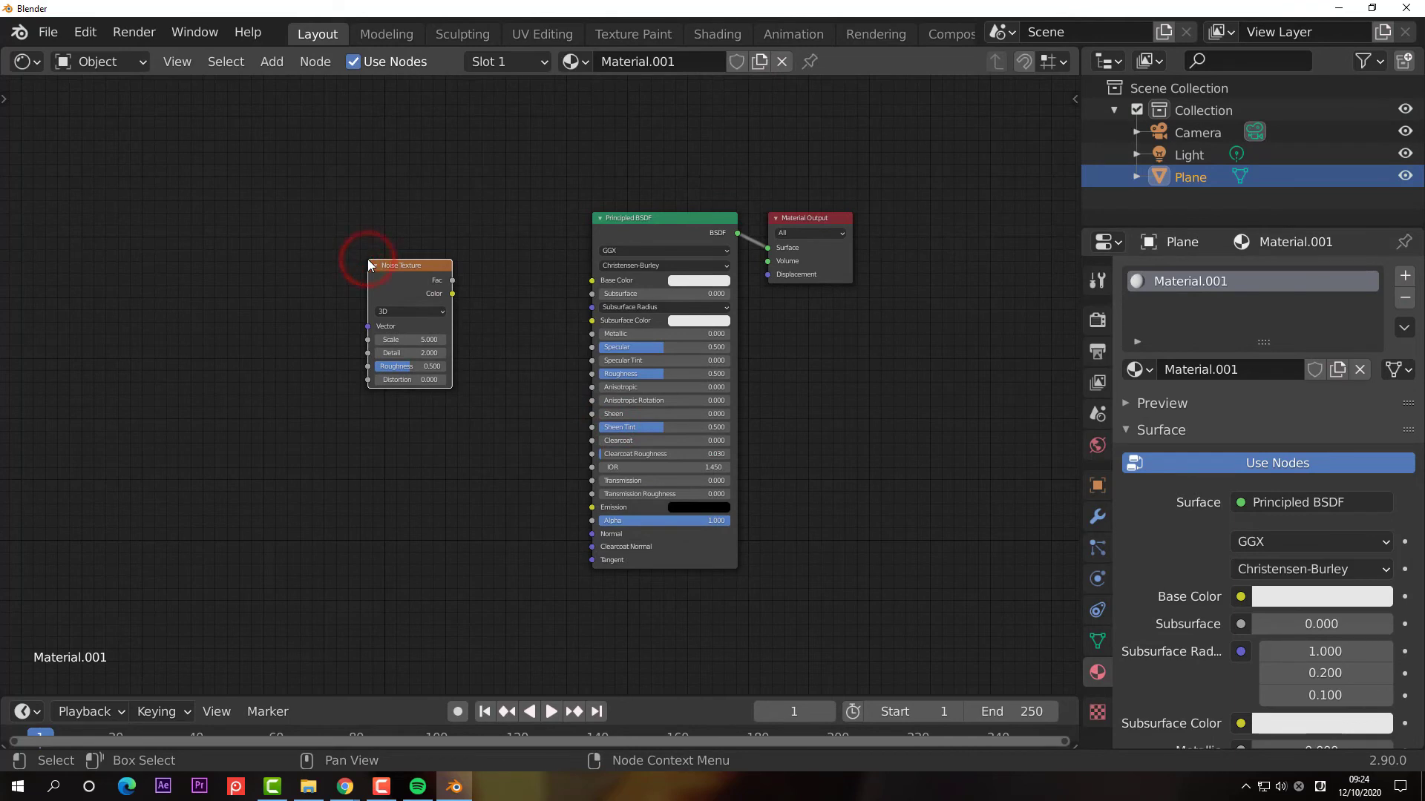
left_click_drag(453, 294, 592, 282)
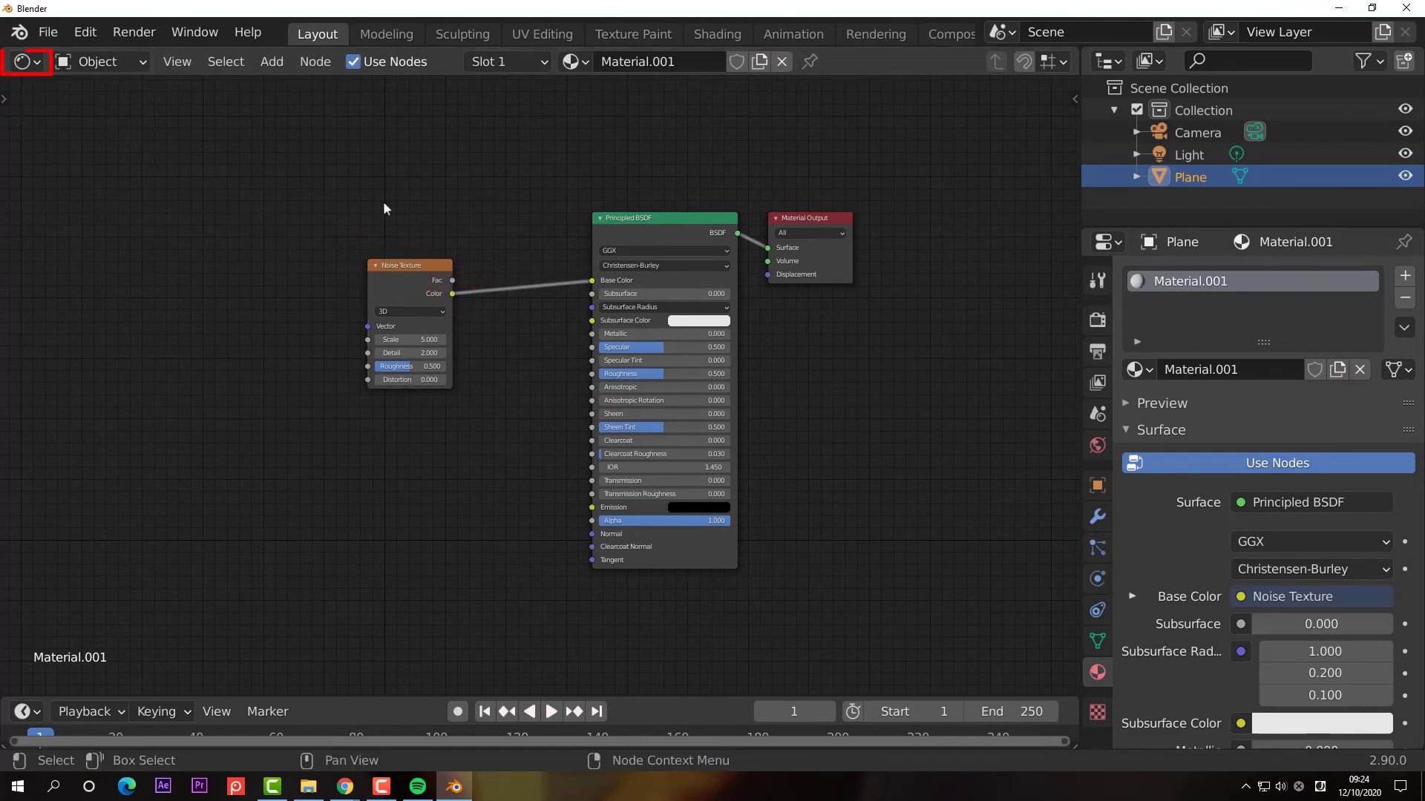
left_click(28, 62)
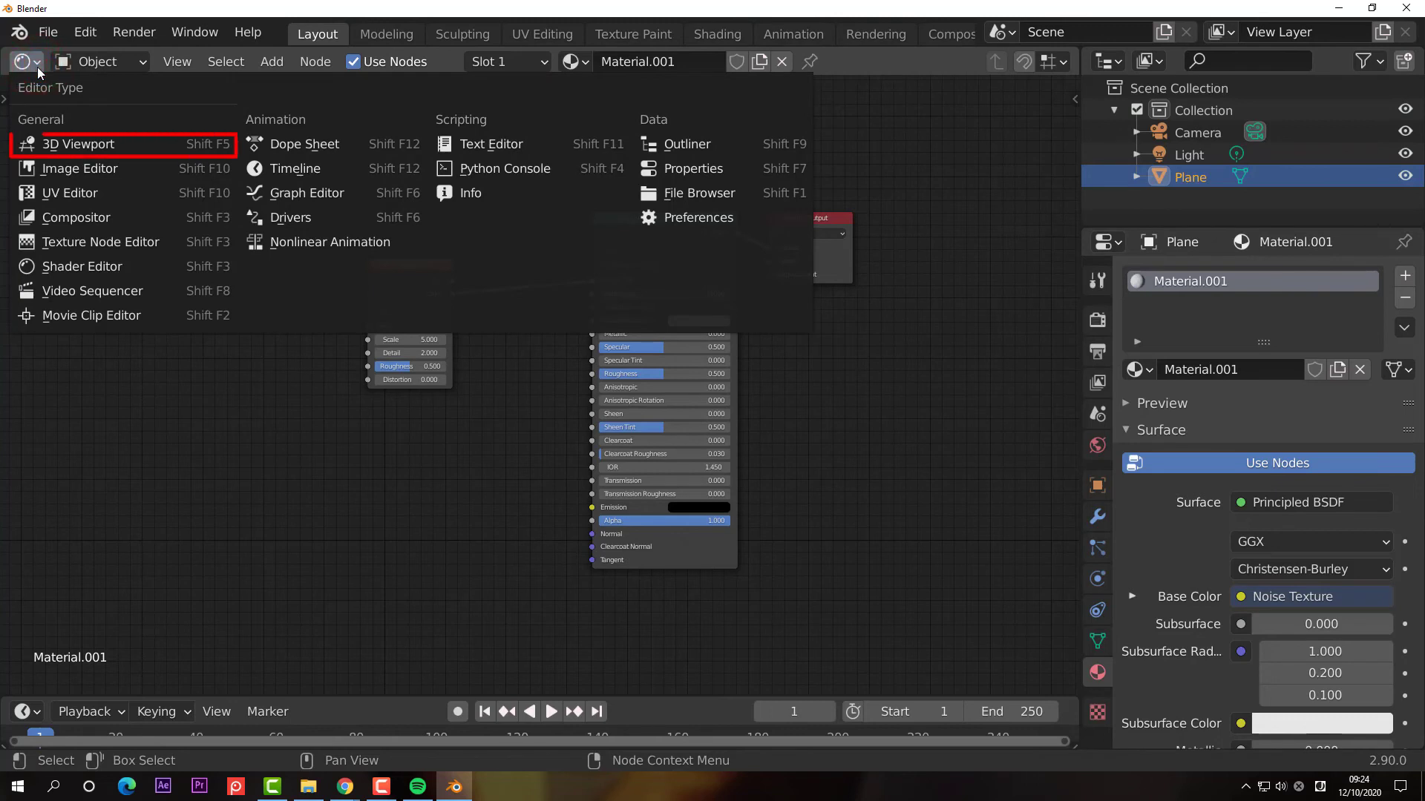
left_click(70, 145)
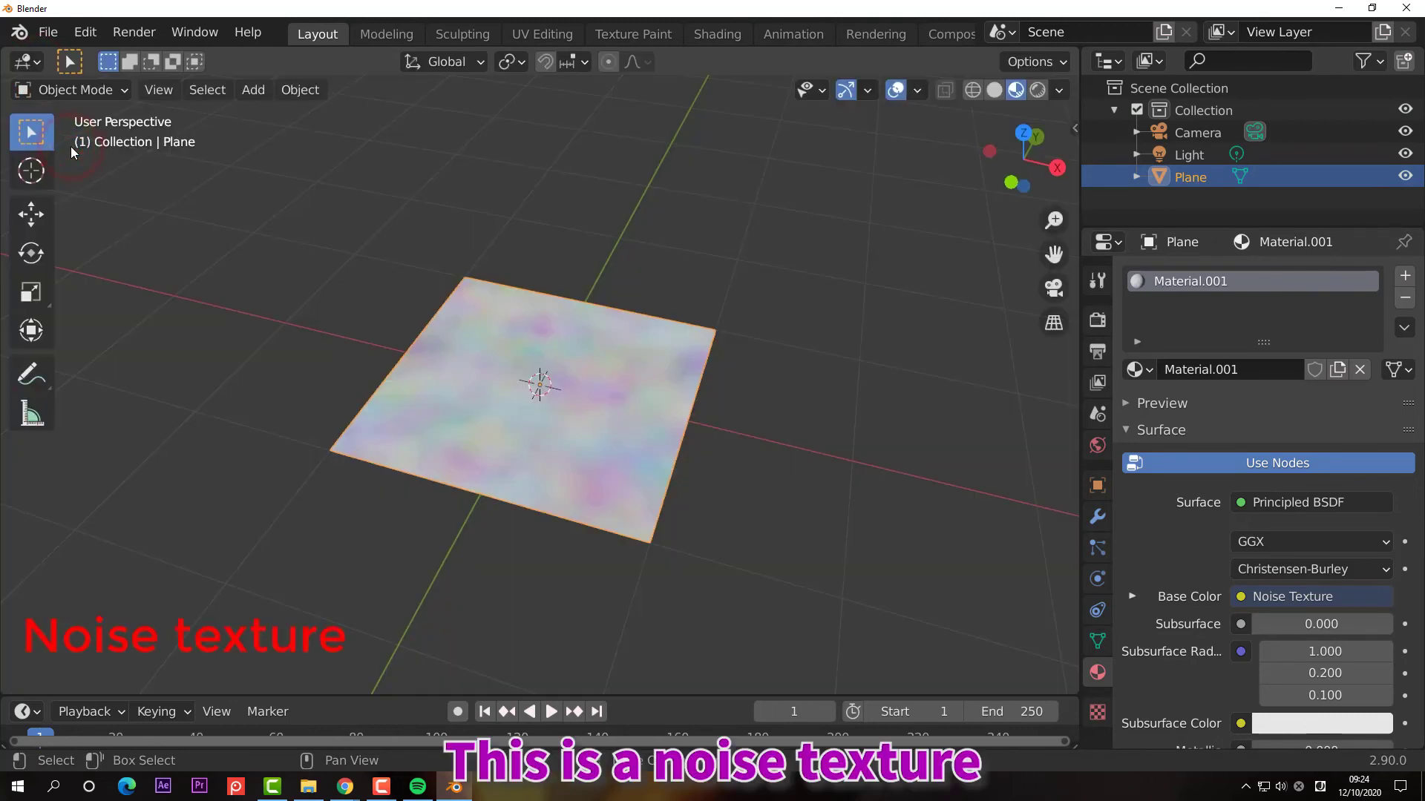